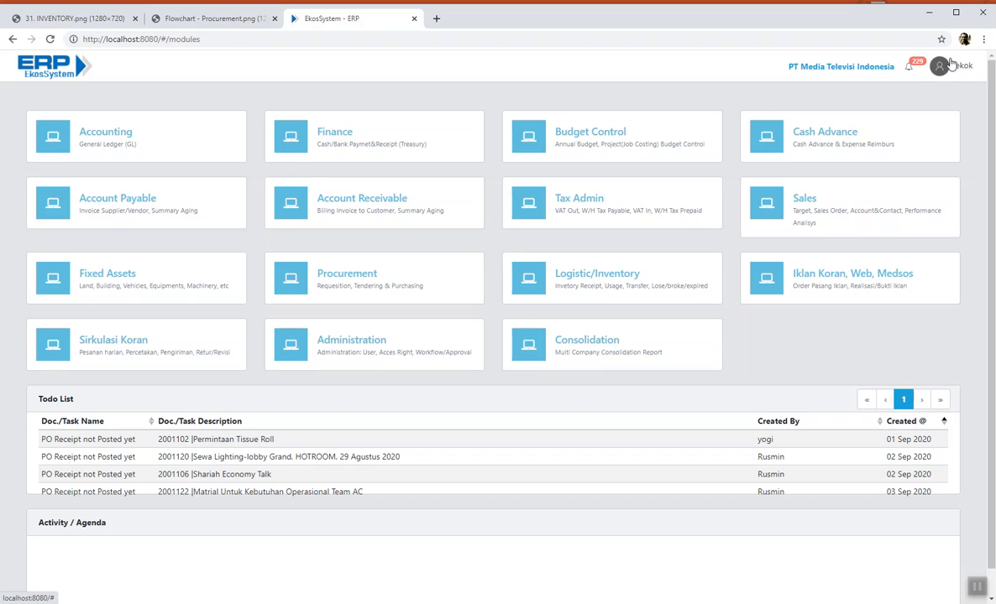
- Go to the Material Requisition list from the user menu and add a new requisition
{"action": "left_click", "coordinate": [957, 70]}
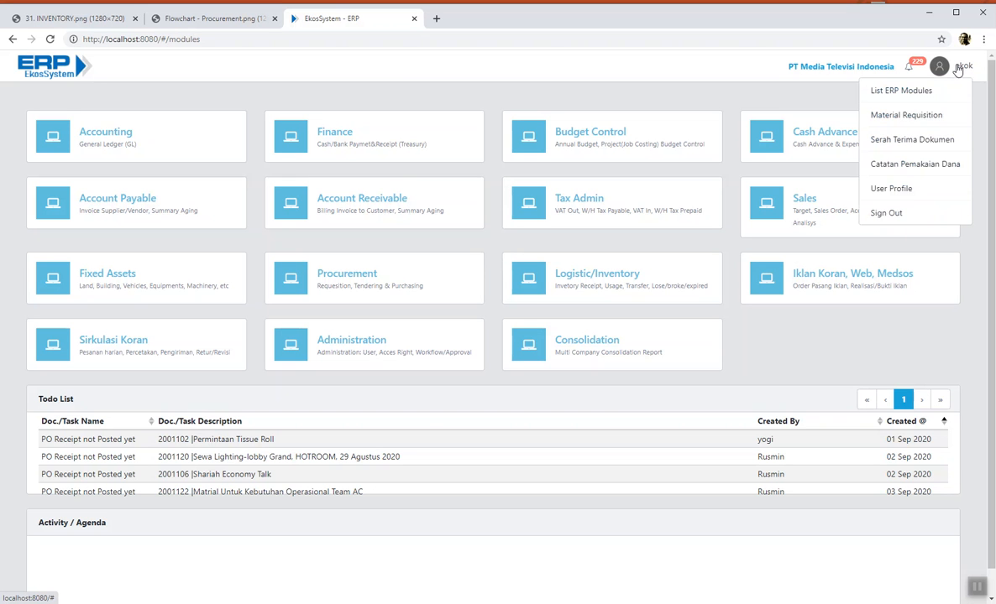
{"action": "left_click", "coordinate": [943, 118]}
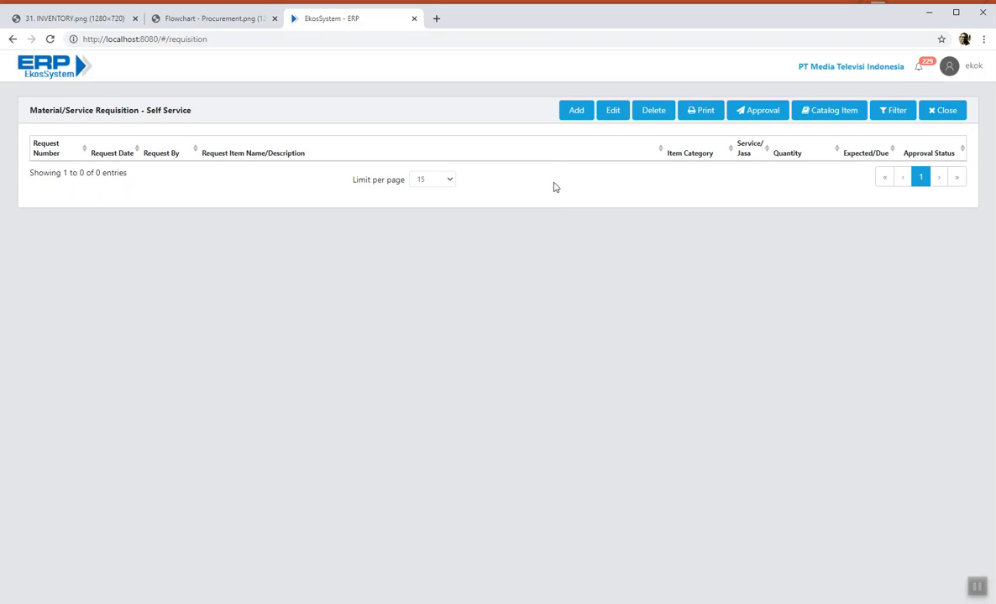
{"action": "left_click", "coordinate": [570, 115]}
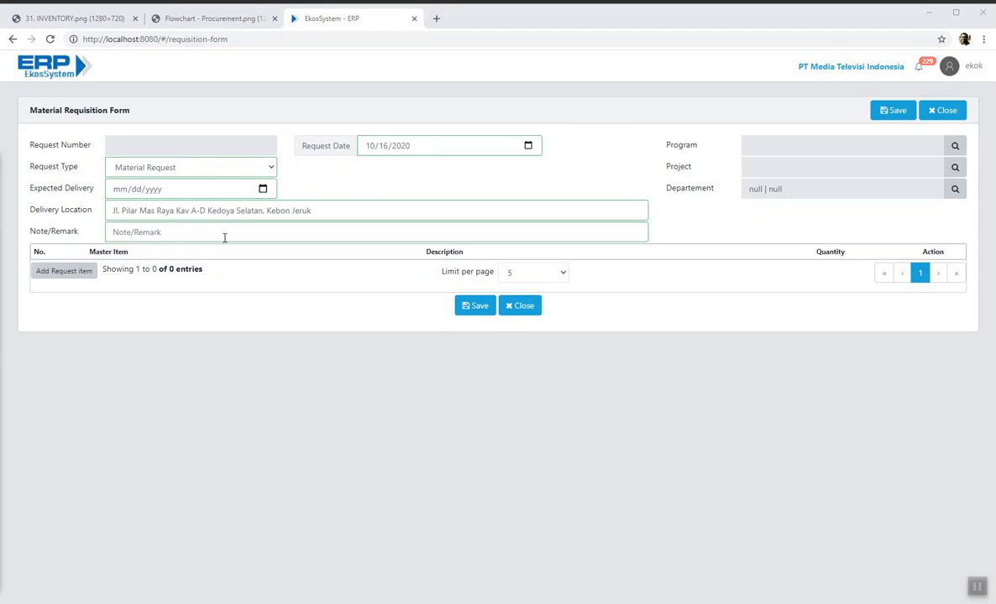
- Set the expected delivery date to 19 October 2020
{"action": "left_click", "coordinate": [262, 190]}
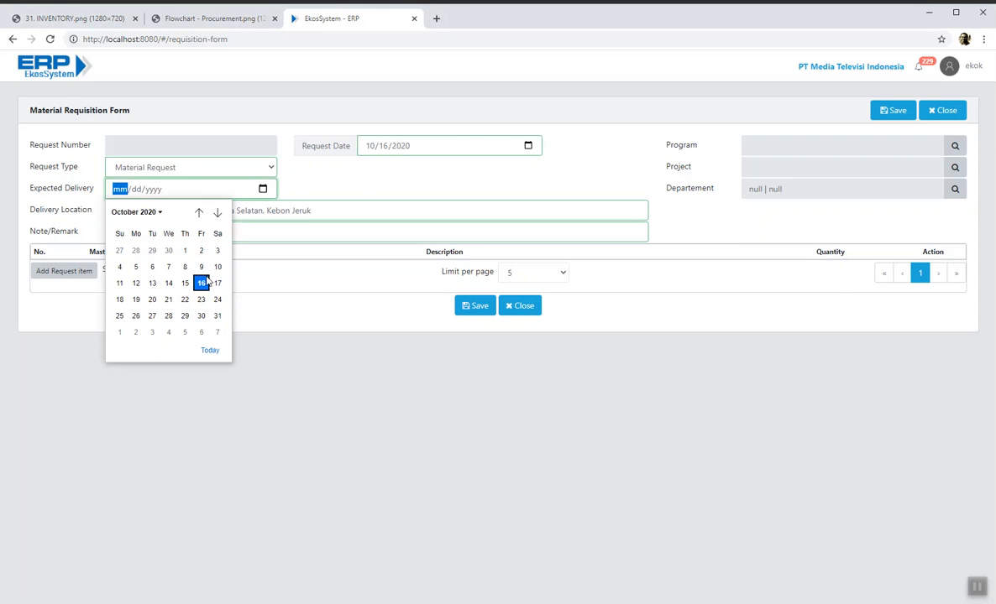
{"action": "left_click", "coordinate": [136, 300]}
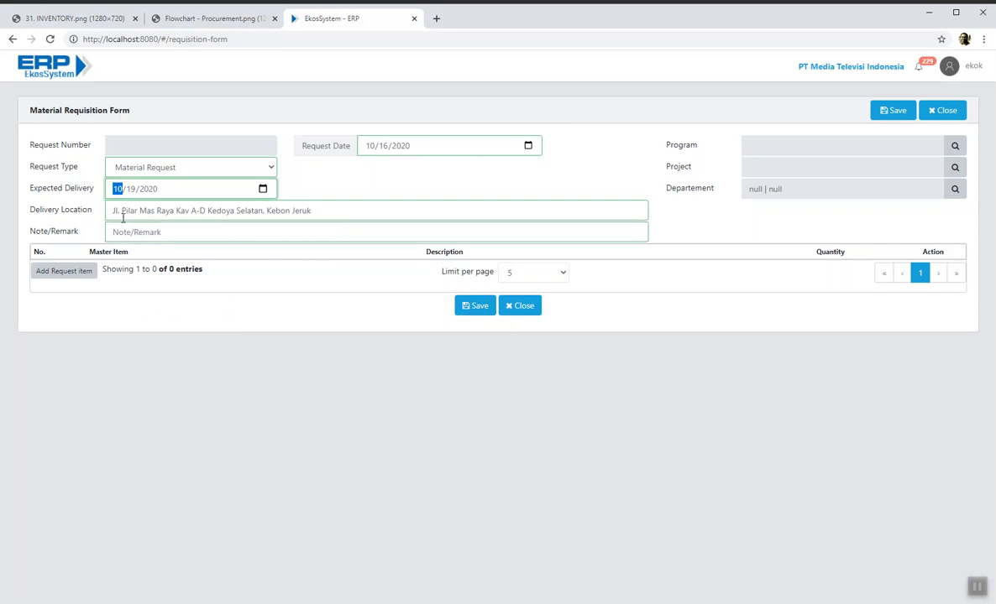
{"action": "left_click", "coordinate": [321, 214]}
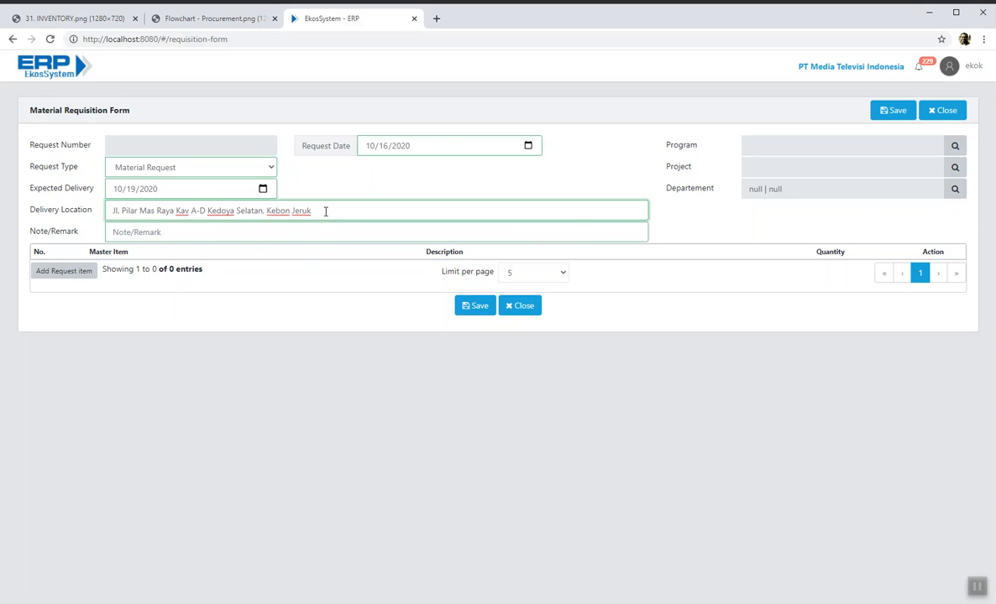
- Enter the remark 'contoh material request terkait sparepart' and bring up the Project lookup
{"action": "left_click", "coordinate": [206, 225]}
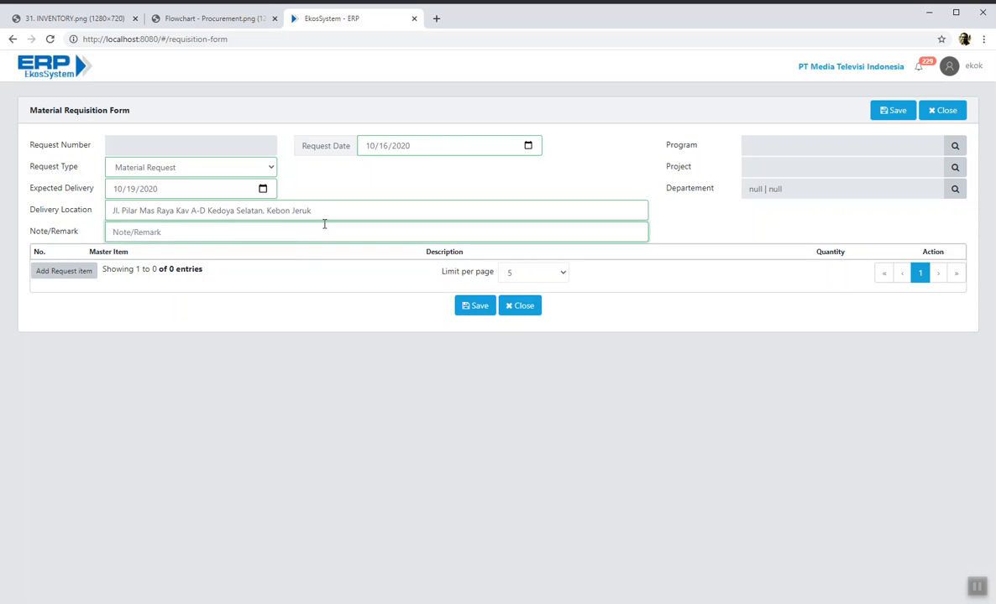
{"action": "type", "text": "contoh material request terkait sparepart"}
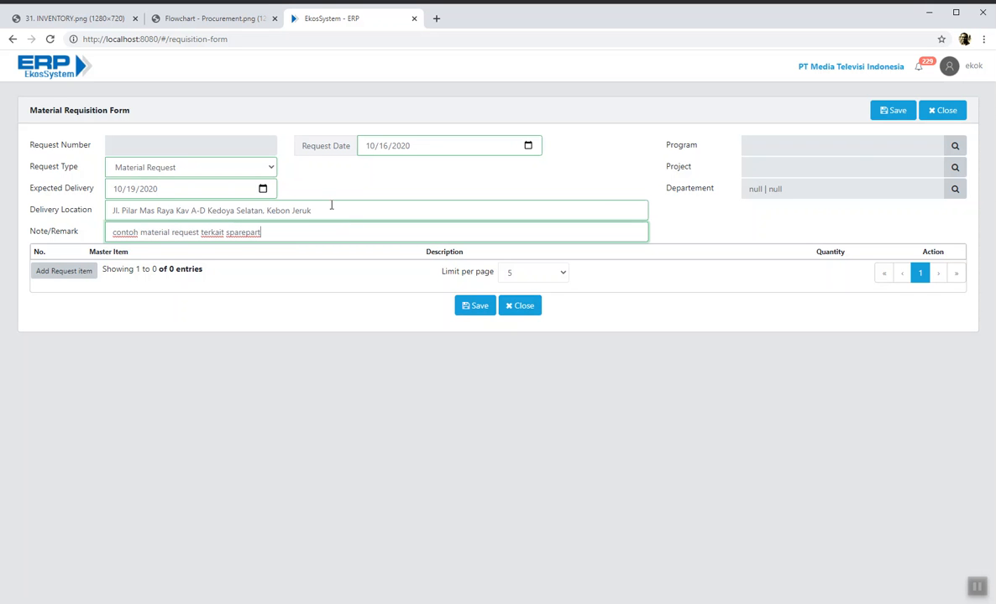
{"action": "left_click", "coordinate": [491, 211]}
{"action": "left_click", "coordinate": [498, 227]}
{"action": "left_click", "coordinate": [954, 167]}
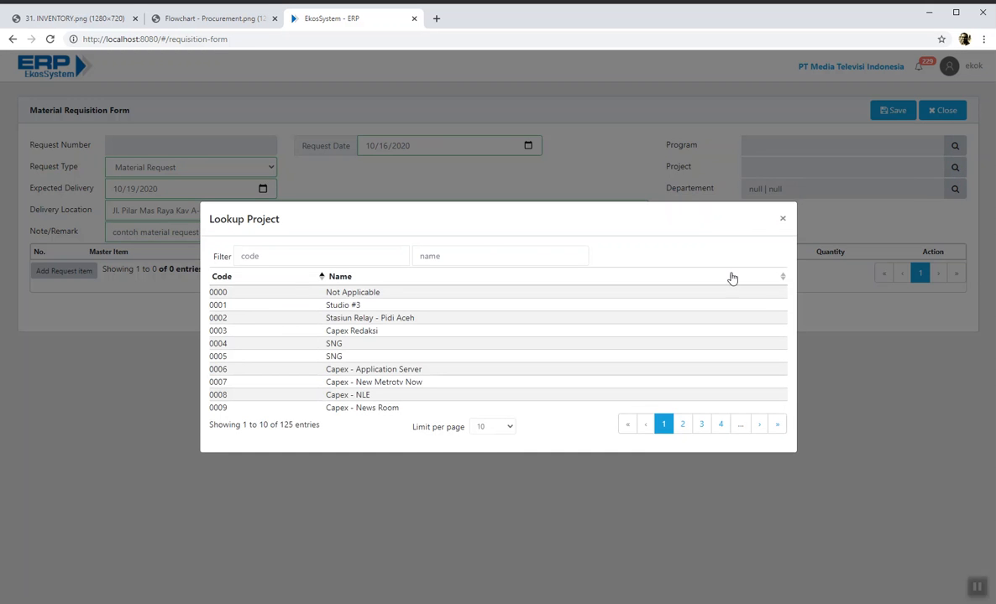
- Skip the project, set department 006 | FINANCE, and add a first item line
{"action": "left_click", "coordinate": [783, 219]}
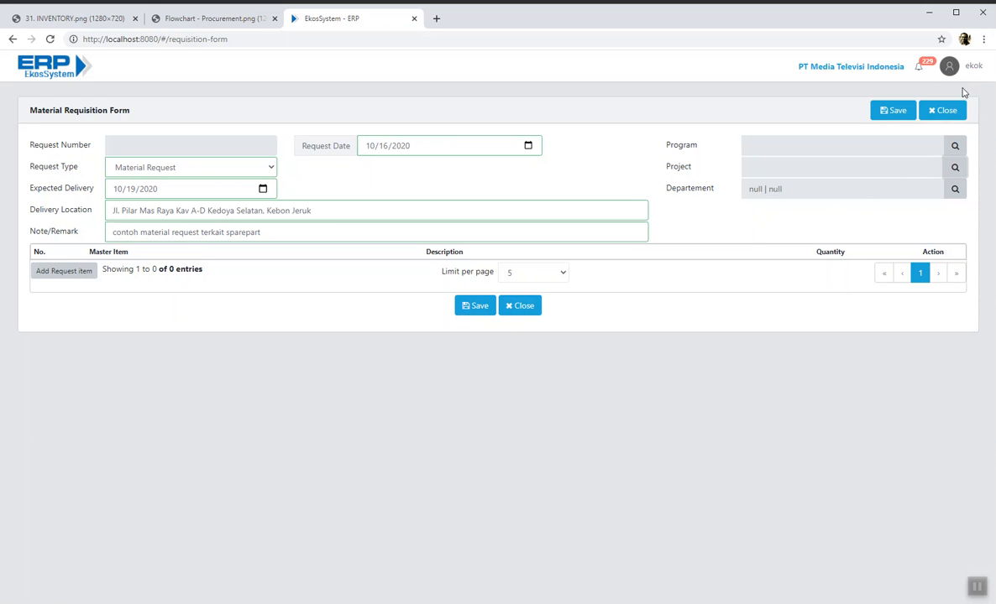
{"action": "left_click", "coordinate": [953, 192]}
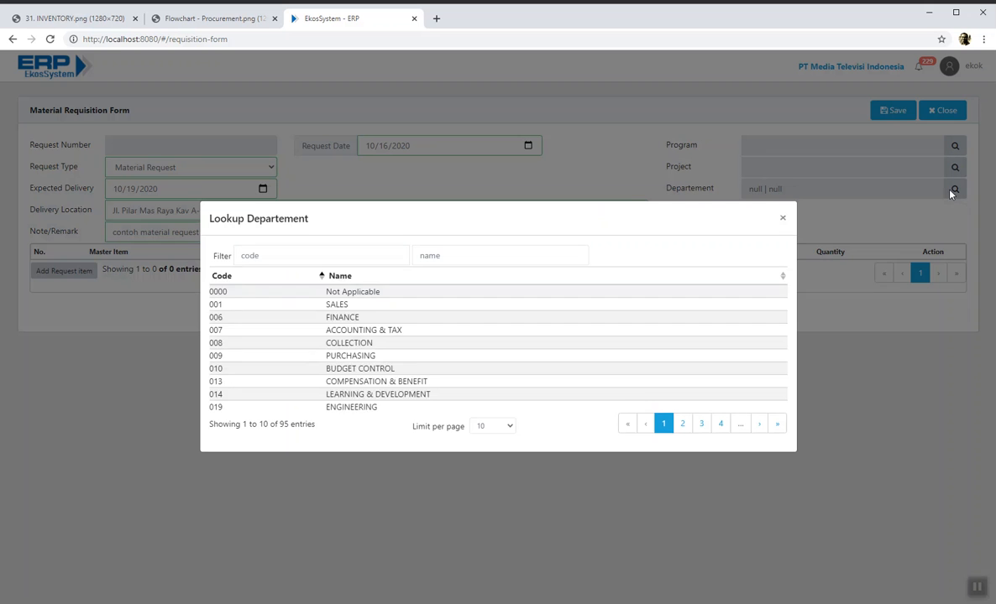
{"action": "left_click", "coordinate": [428, 319]}
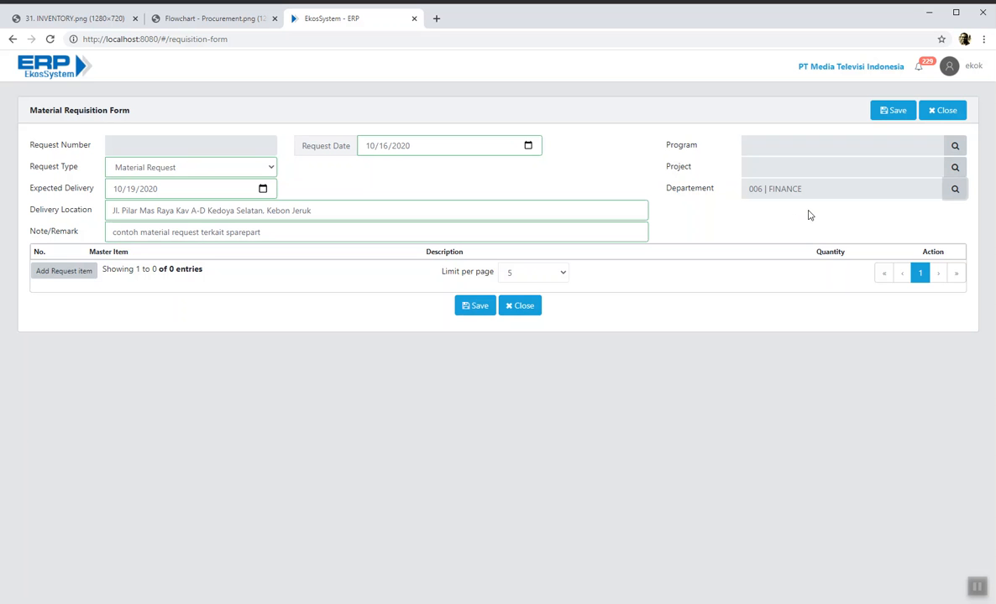
{"action": "left_click", "coordinate": [68, 273]}
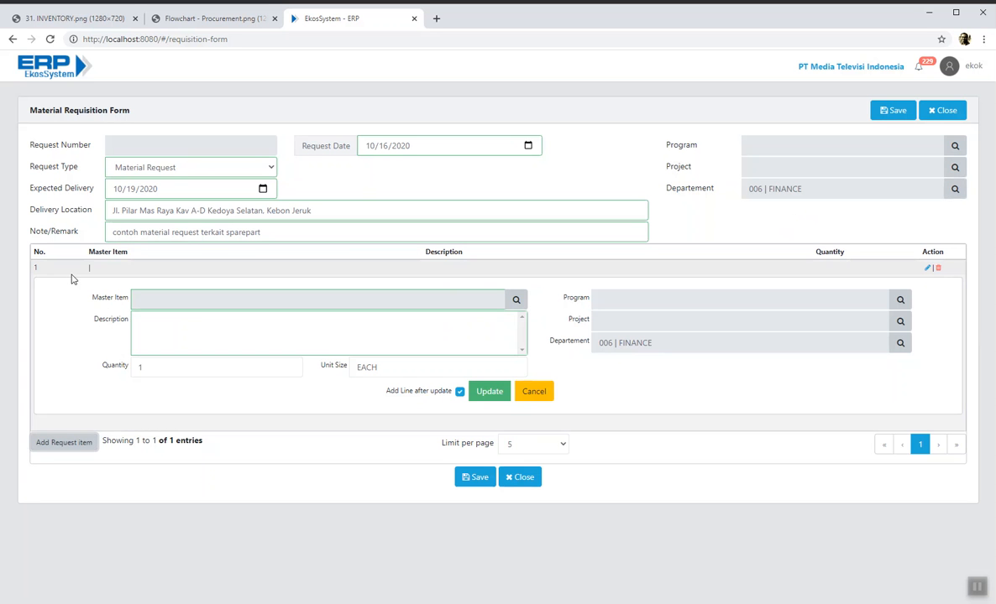
- Fill line 1 with Connector NC4FXX (2.03.09.05.00.012), quantity 10 EACH
{"action": "left_click", "coordinate": [517, 302]}
{"action": "left_click", "coordinate": [408, 211]}
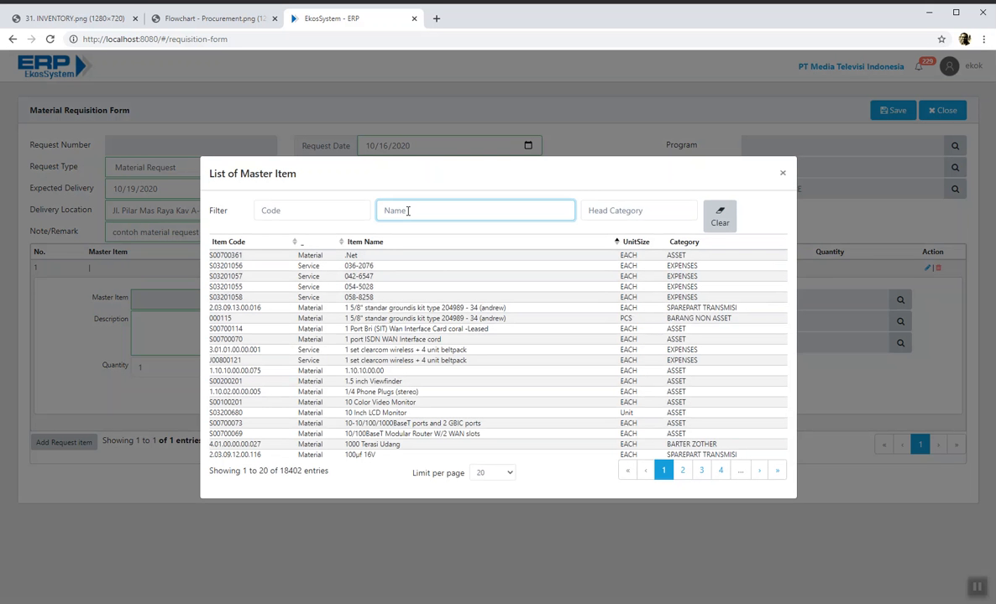
{"action": "type", "text": "Connector NC4FXX"}
{"action": "key", "text": "Return"}
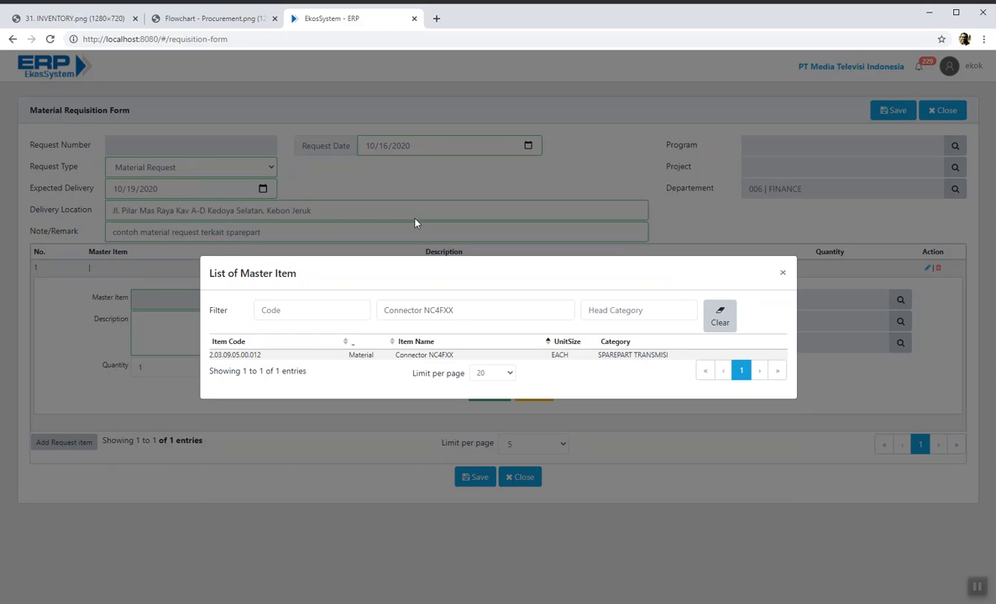
{"action": "left_click", "coordinate": [480, 356]}
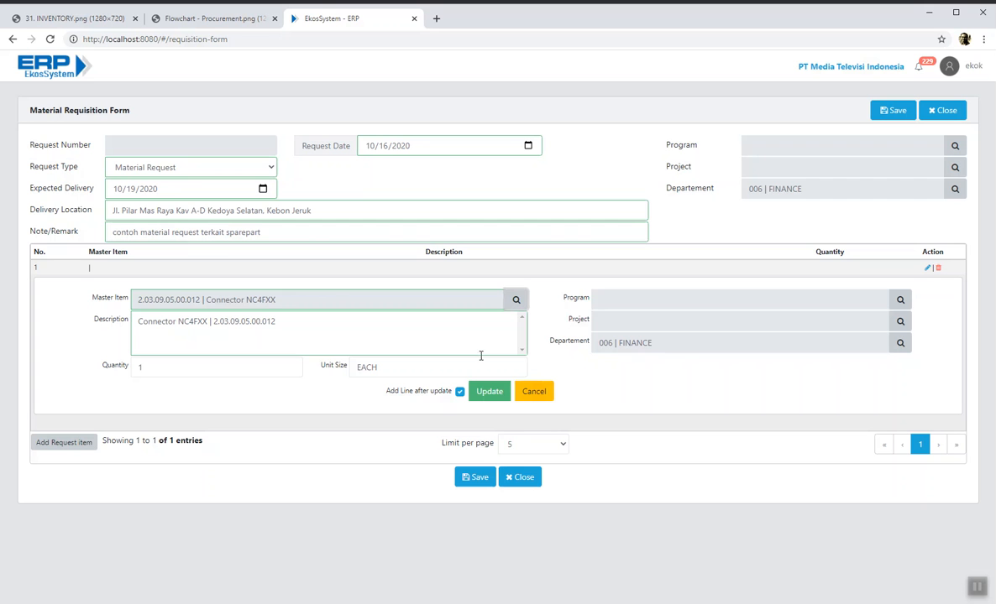
{"action": "double_click", "coordinate": [188, 367]}
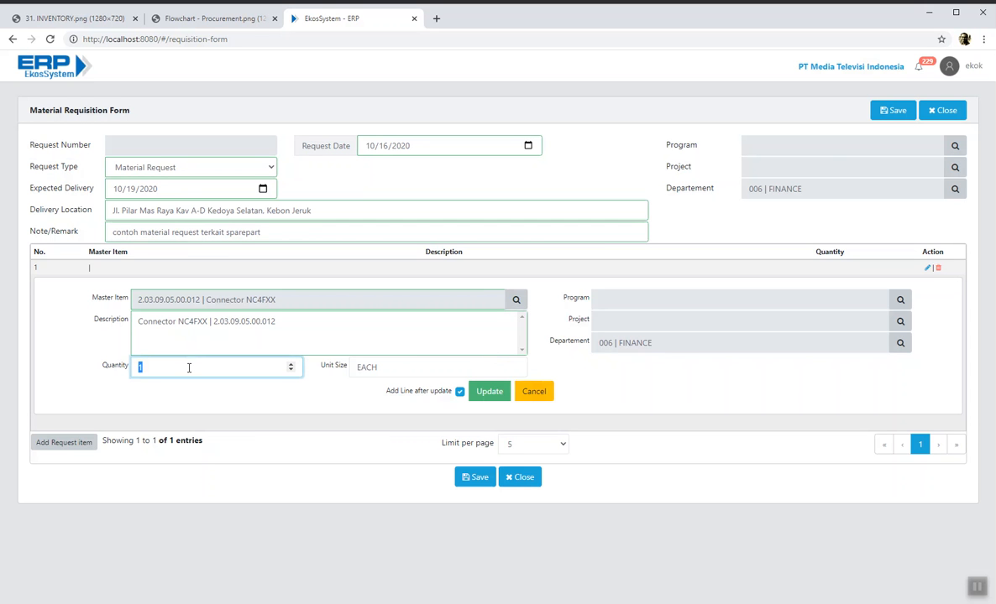
{"action": "type", "text": "10"}
{"action": "left_click", "coordinate": [491, 392]}
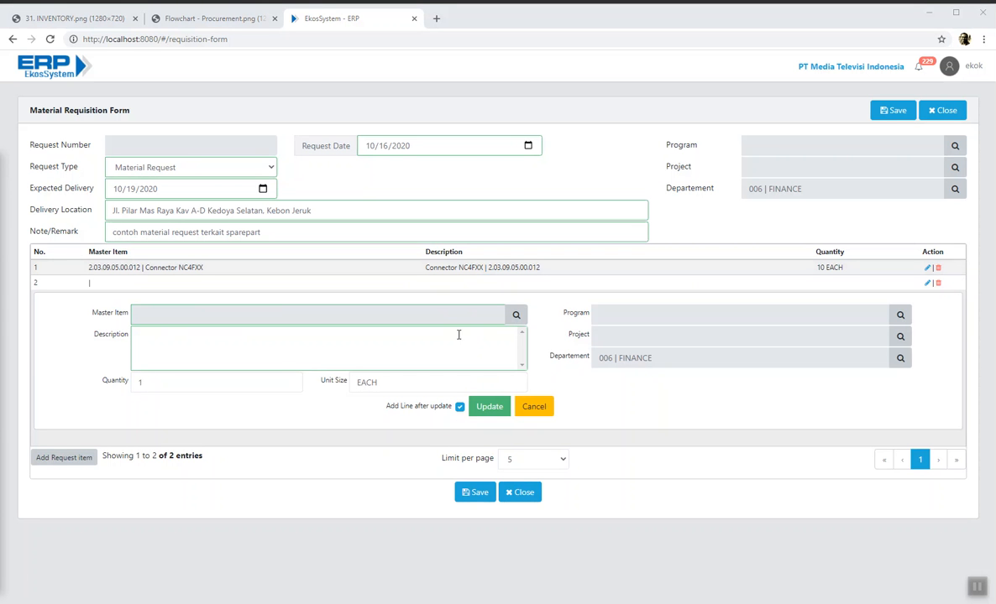
- Fill line 2 with BNC to RCA connector (2.03.09.09.00.005), quantity 12, and cancel the blank line
{"action": "left_click", "coordinate": [516, 316]}
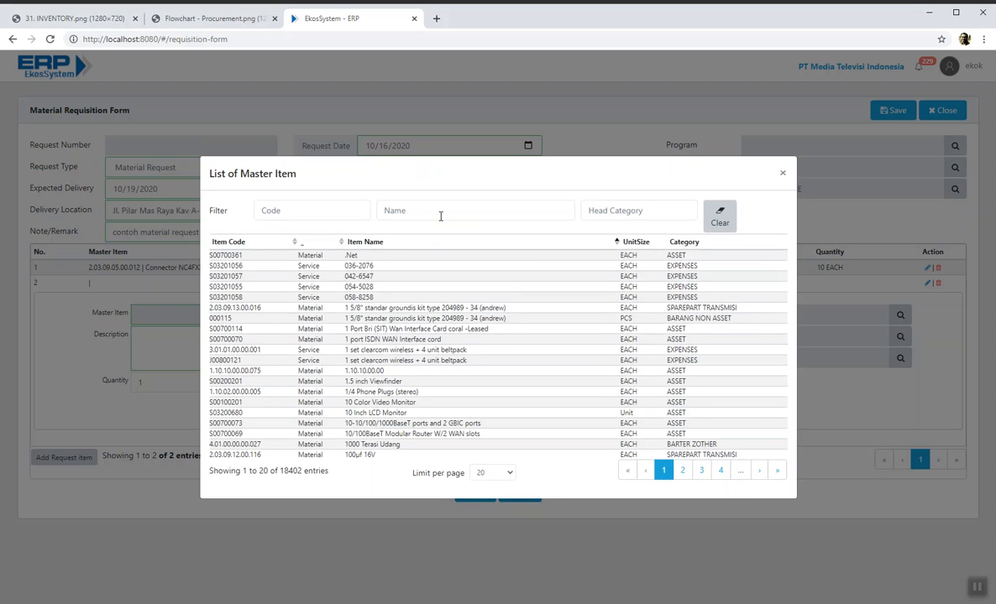
{"action": "type", "text": "BNC to RCA connector"}
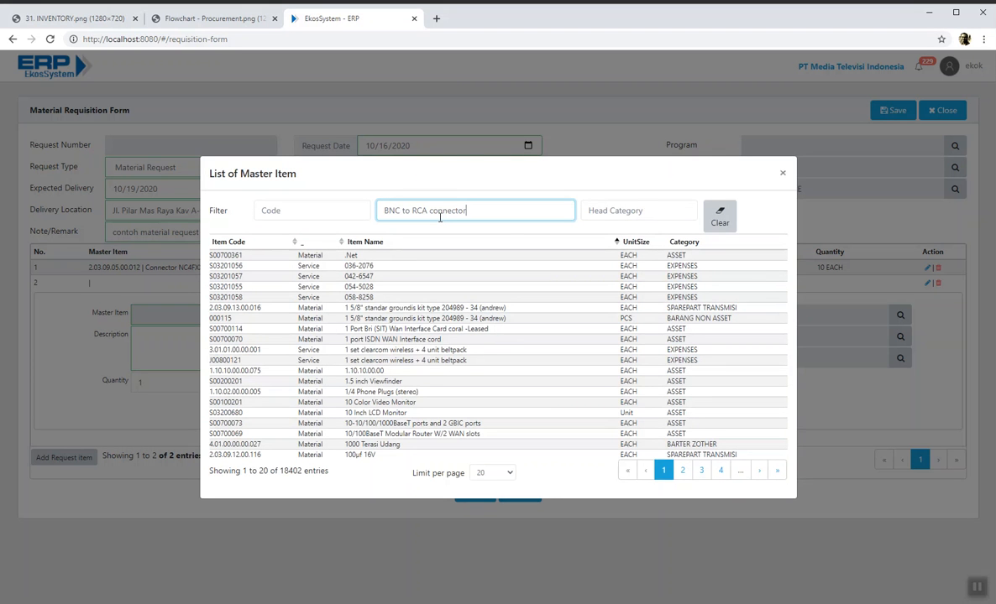
{"action": "key", "text": "Return"}
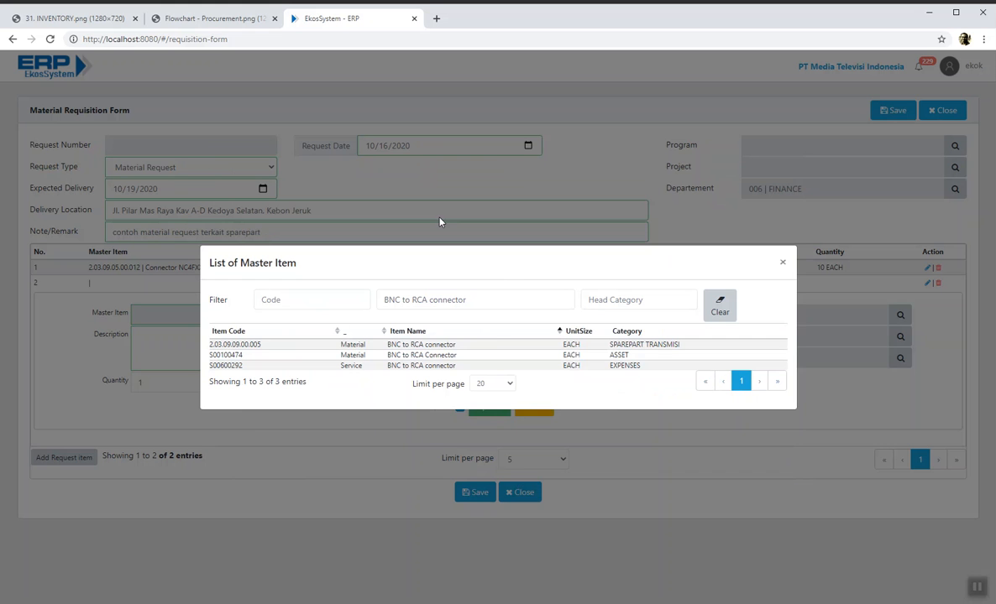
{"action": "left_click", "coordinate": [478, 345]}
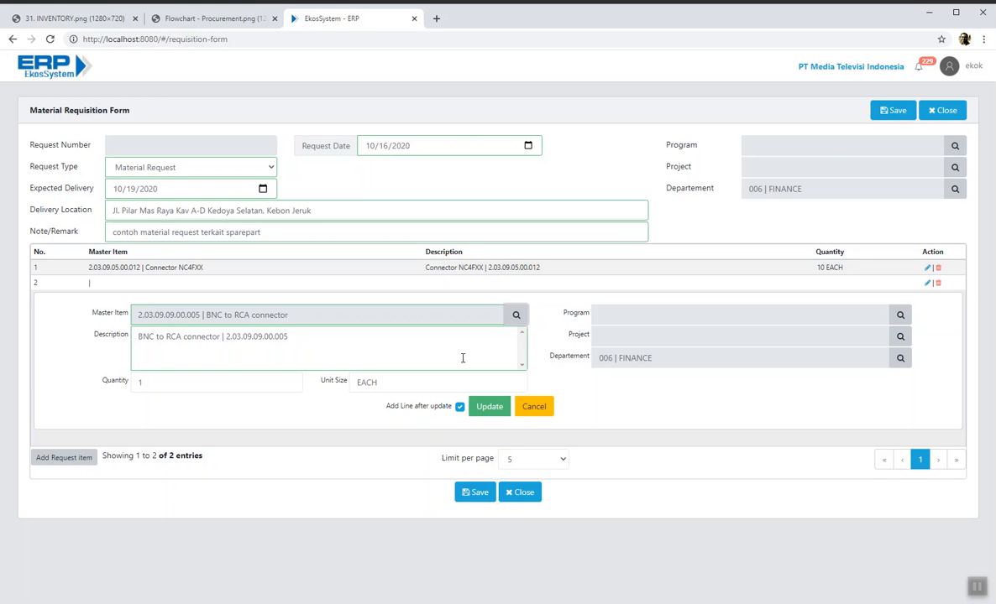
{"action": "left_click", "coordinate": [175, 383]}
{"action": "type", "text": "2"}
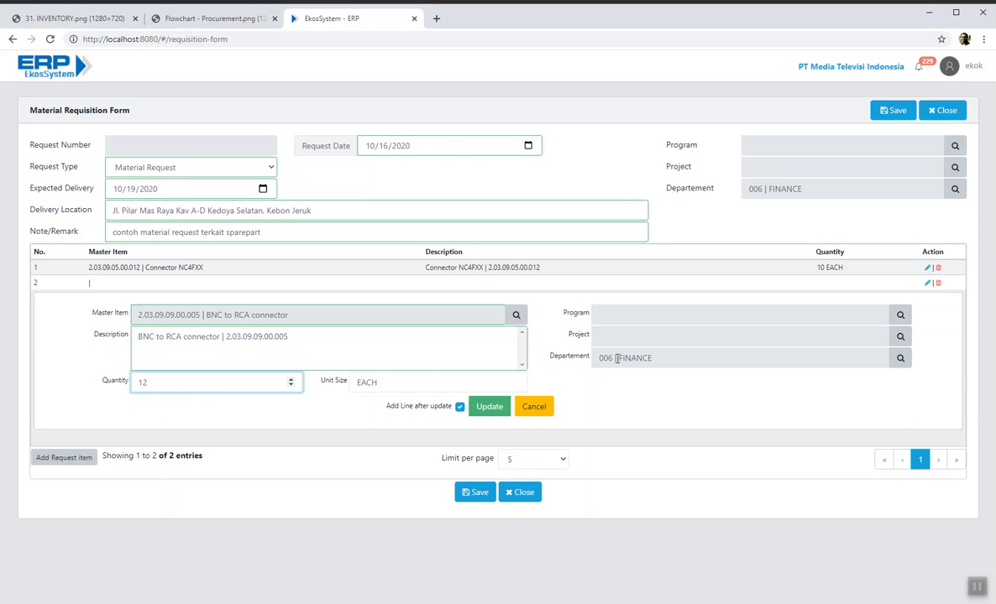
{"action": "left_click", "coordinate": [491, 406]}
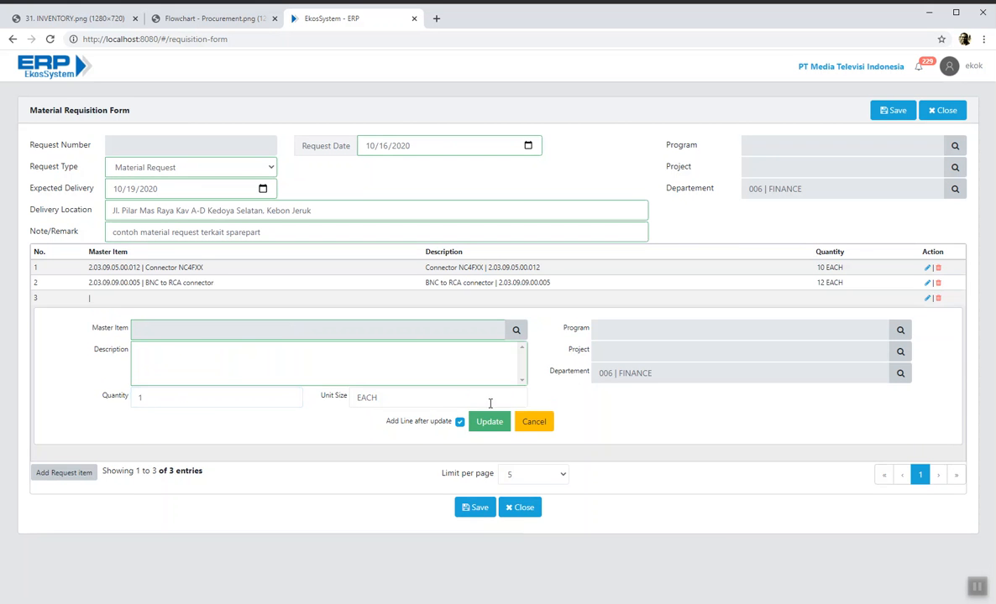
{"action": "left_click", "coordinate": [535, 422]}
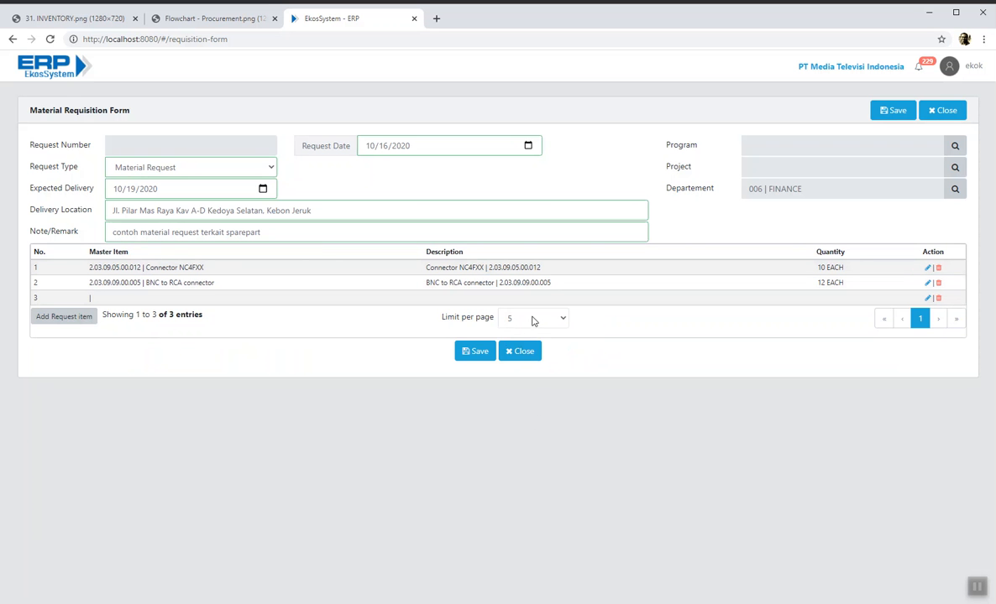
{"action": "left_click", "coordinate": [476, 353]}
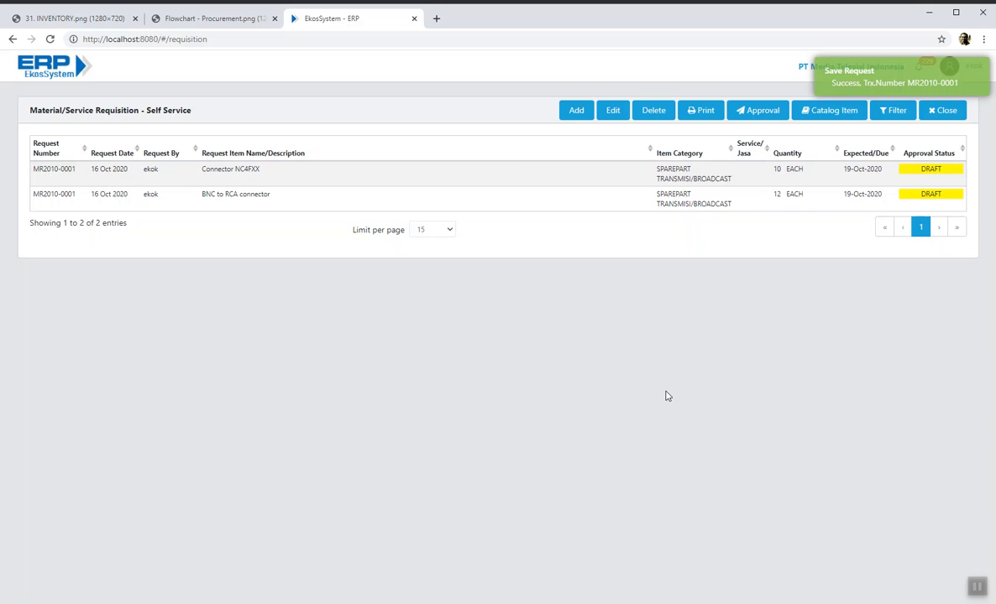
{"action": "left_click", "coordinate": [705, 180]}
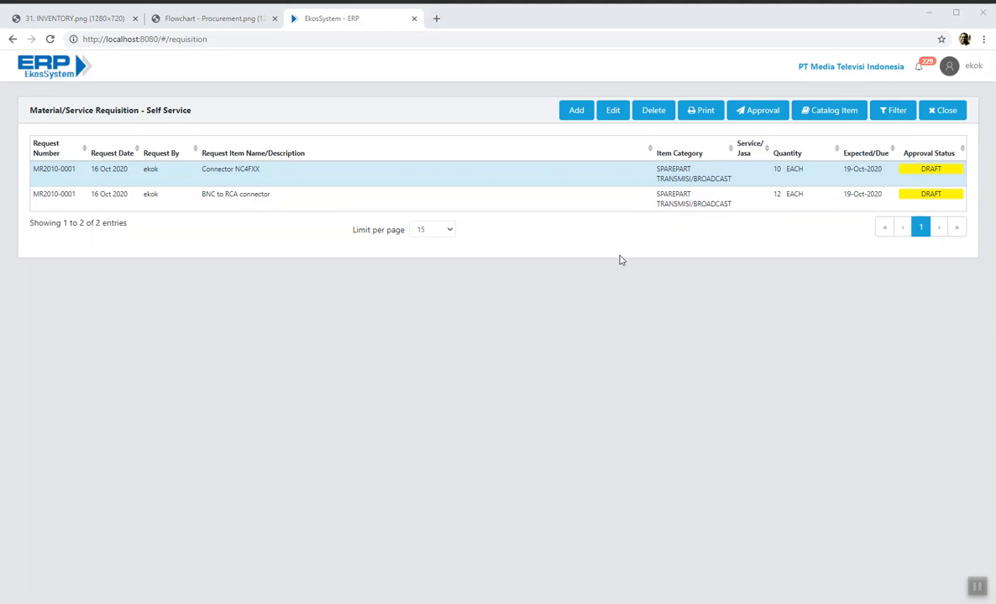
- Open List ERP Modules in a new browser tab and log in there
{"action": "right_click", "coordinate": [966, 70]}
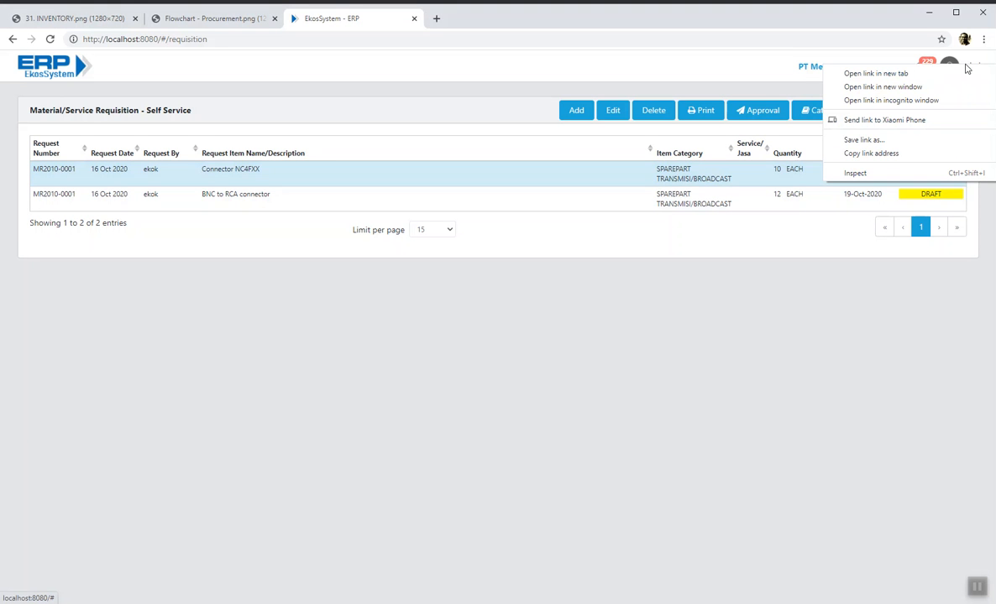
{"action": "left_click", "coordinate": [739, 64]}
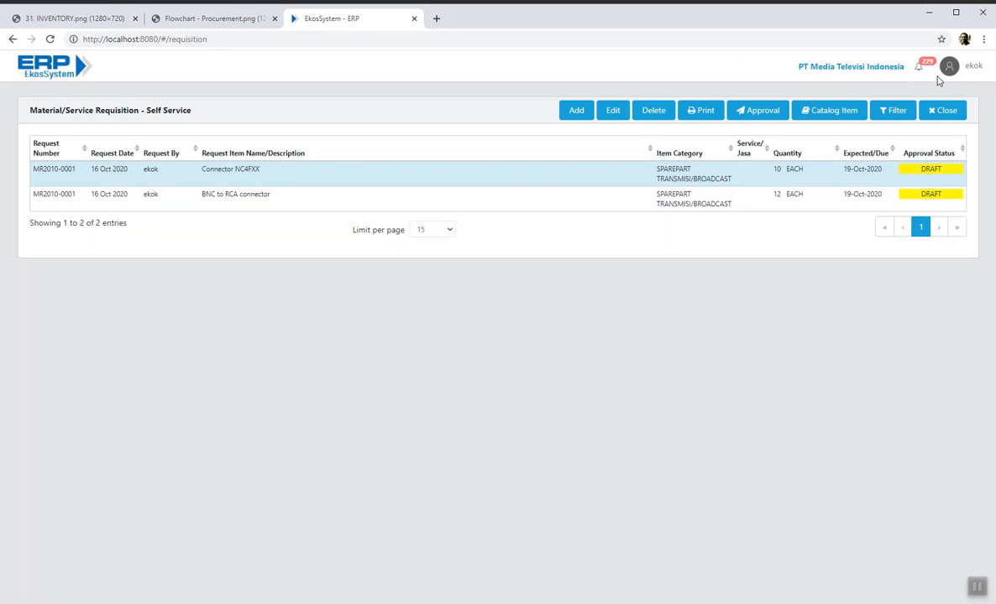
{"action": "left_click", "coordinate": [967, 71]}
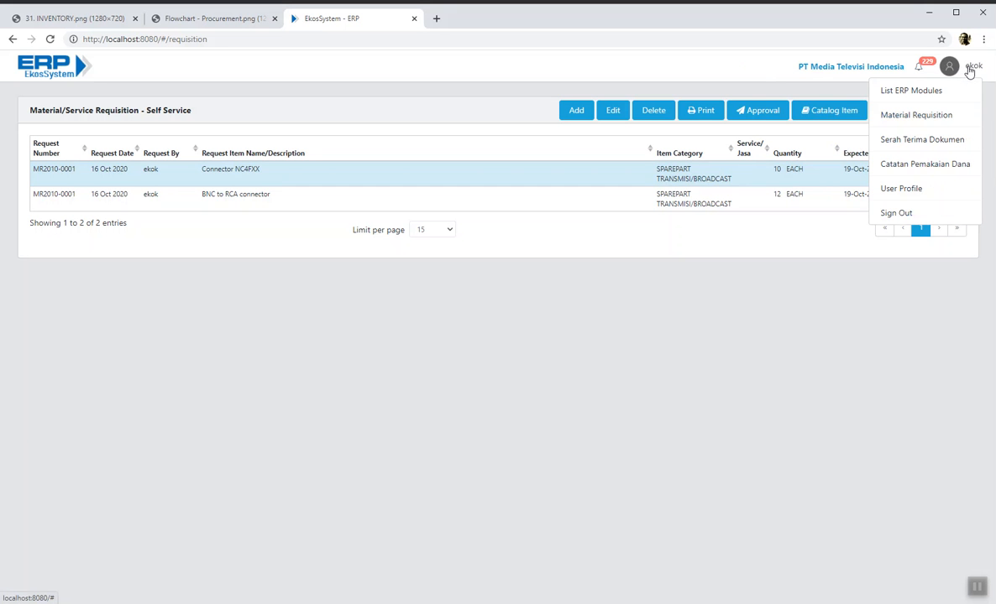
{"action": "right_click", "coordinate": [919, 91]}
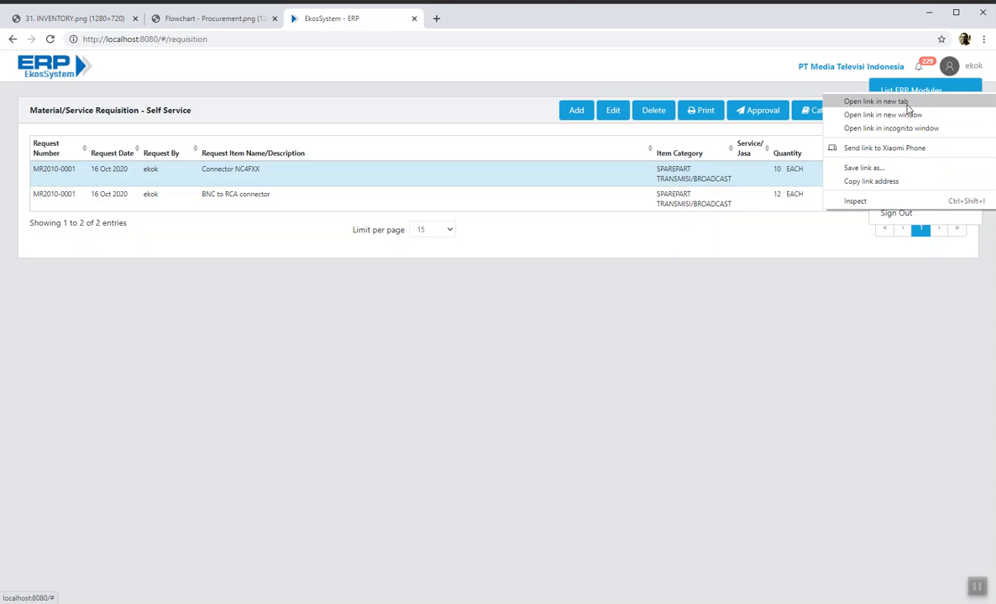
{"action": "left_click", "coordinate": [833, 98]}
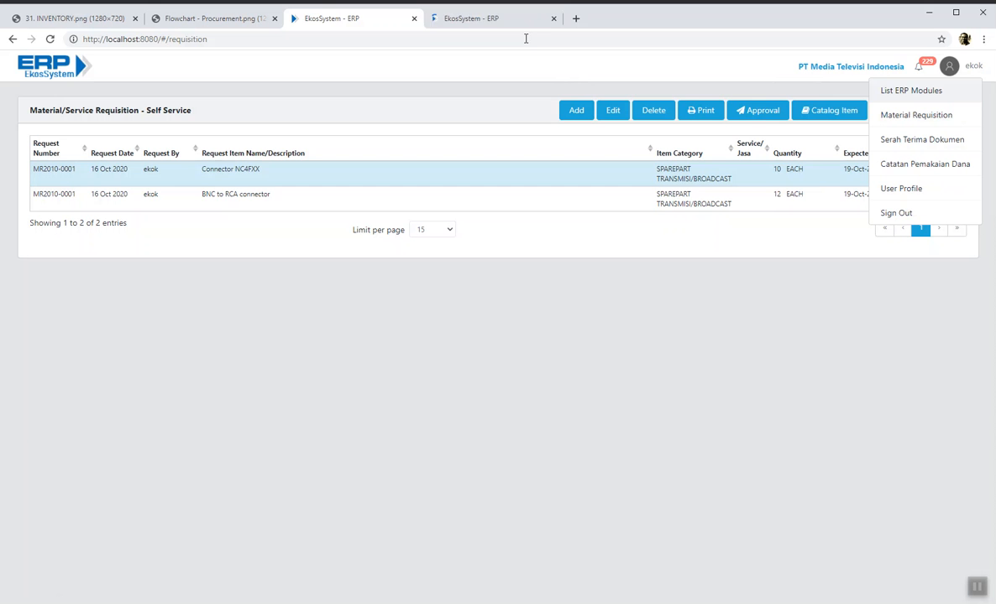
{"action": "left_click", "coordinate": [488, 23]}
{"action": "left_click", "coordinate": [333, 393]}
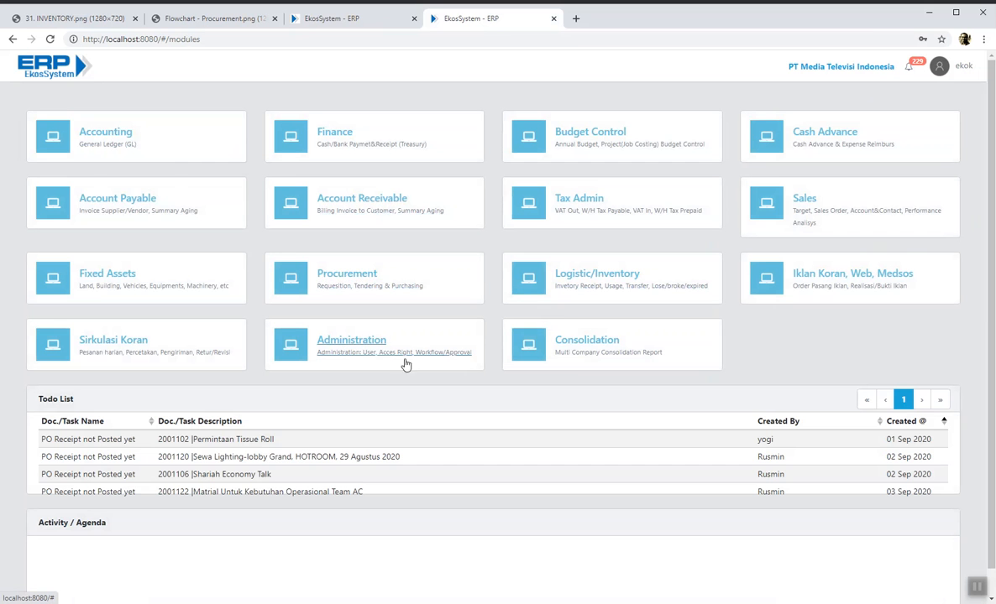
- In Administration's Company Profile, enable 'use Workflow Services' and close the form
{"action": "left_click", "coordinate": [361, 347]}
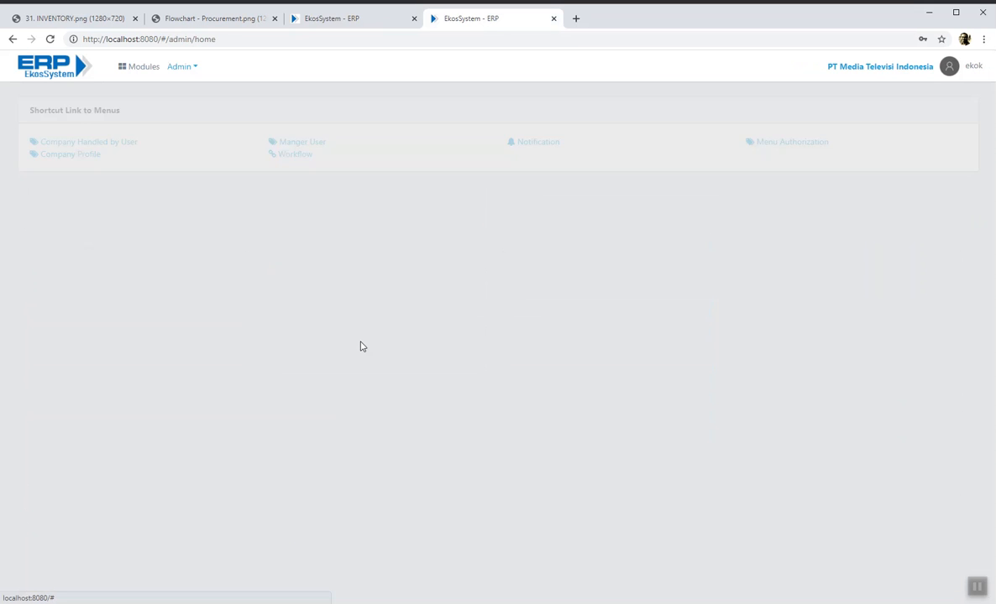
{"action": "left_click", "coordinate": [82, 155]}
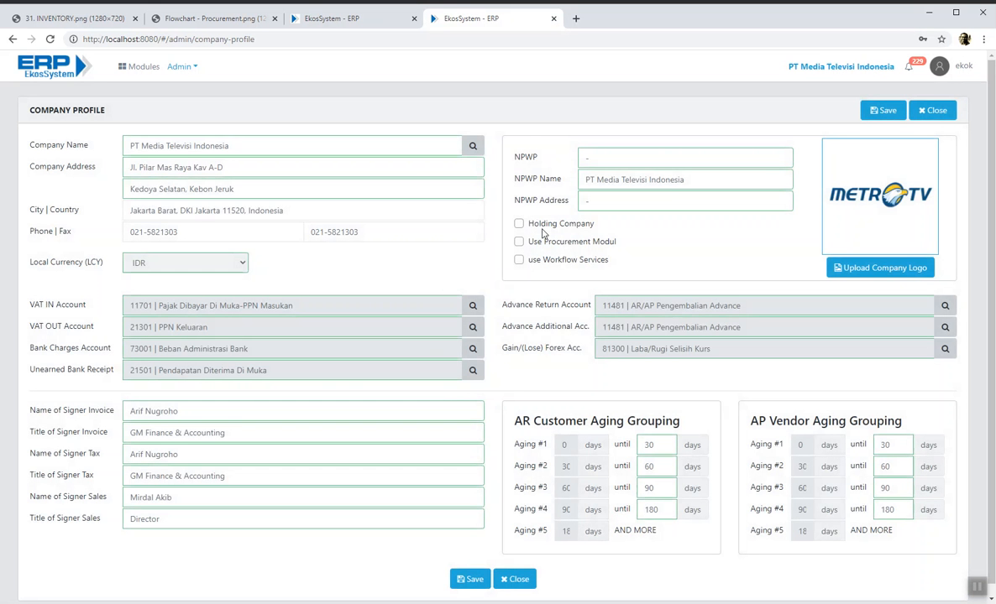
{"action": "left_click", "coordinate": [519, 261]}
{"action": "left_click", "coordinate": [525, 585]}
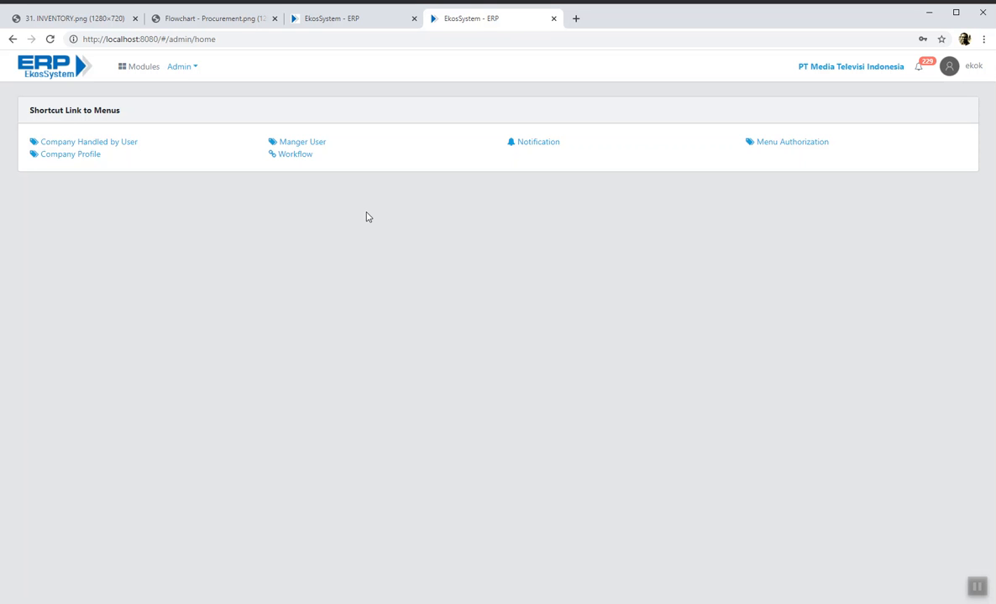
- Close the extra tab, select requisition MR2010-0001 and send it to the approval workflow
{"action": "left_click", "coordinate": [553, 18]}
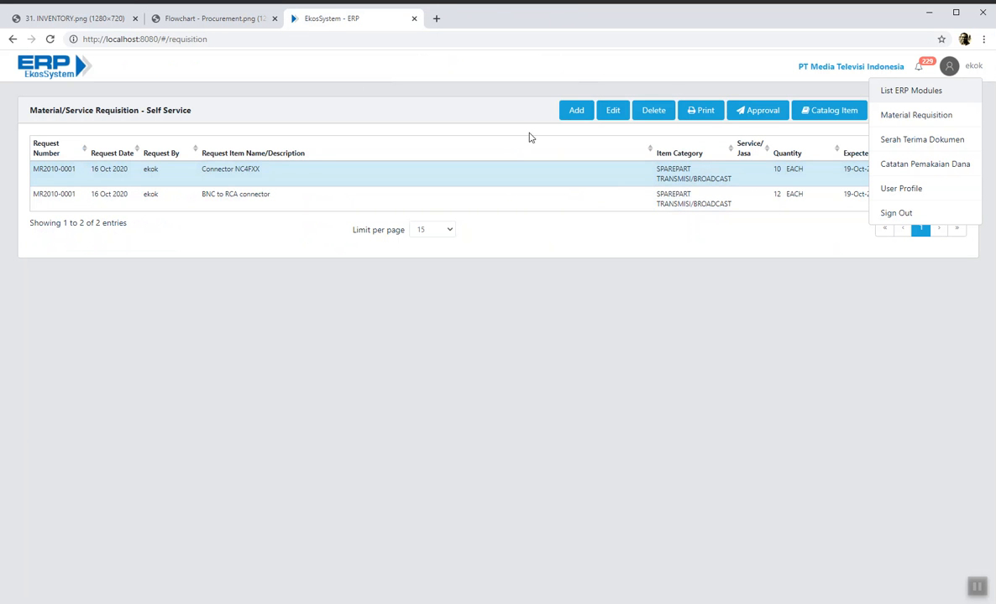
{"action": "left_click", "coordinate": [532, 206]}
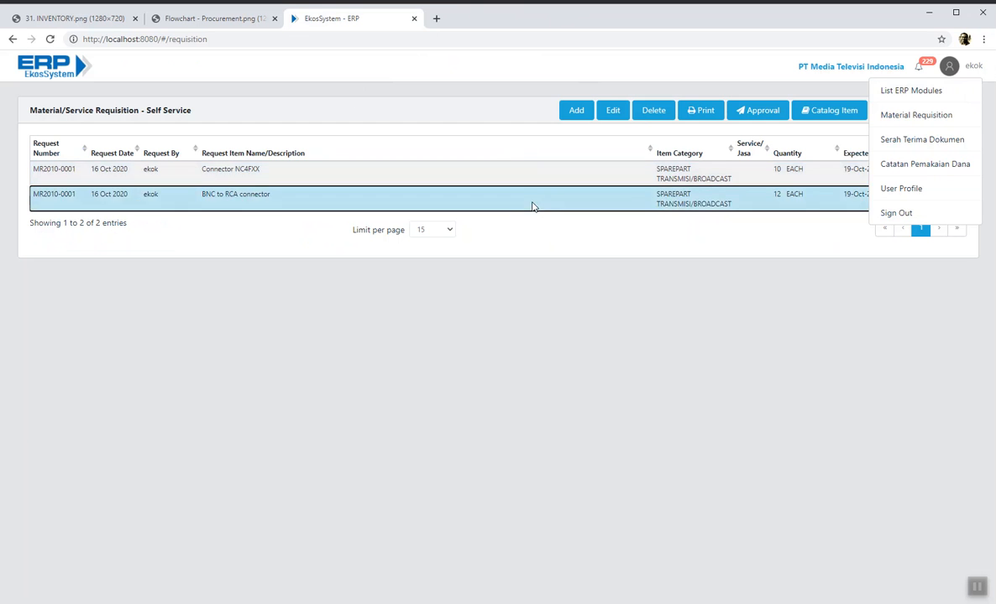
{"action": "left_click", "coordinate": [644, 177]}
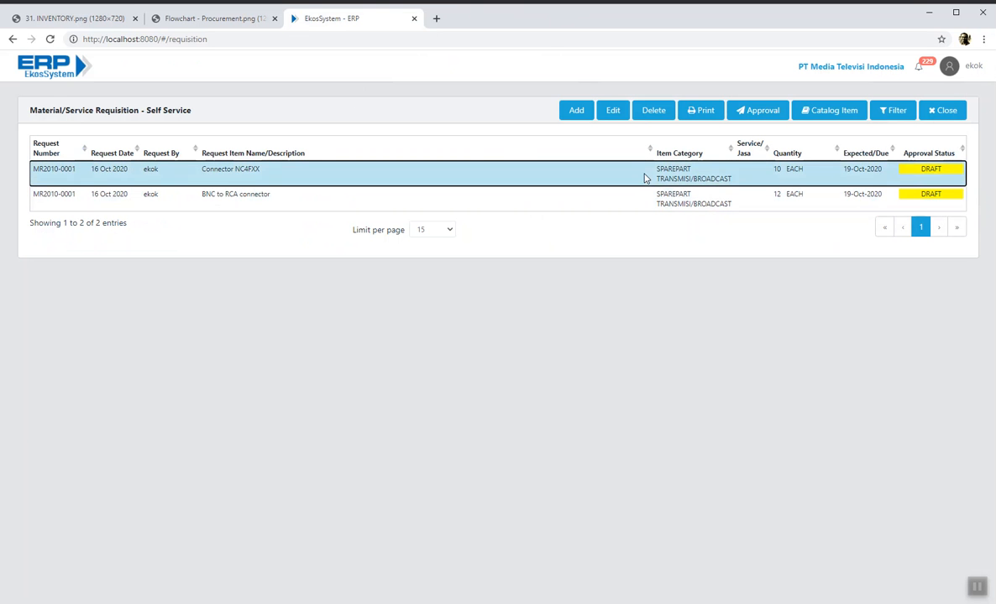
{"action": "left_click", "coordinate": [757, 117]}
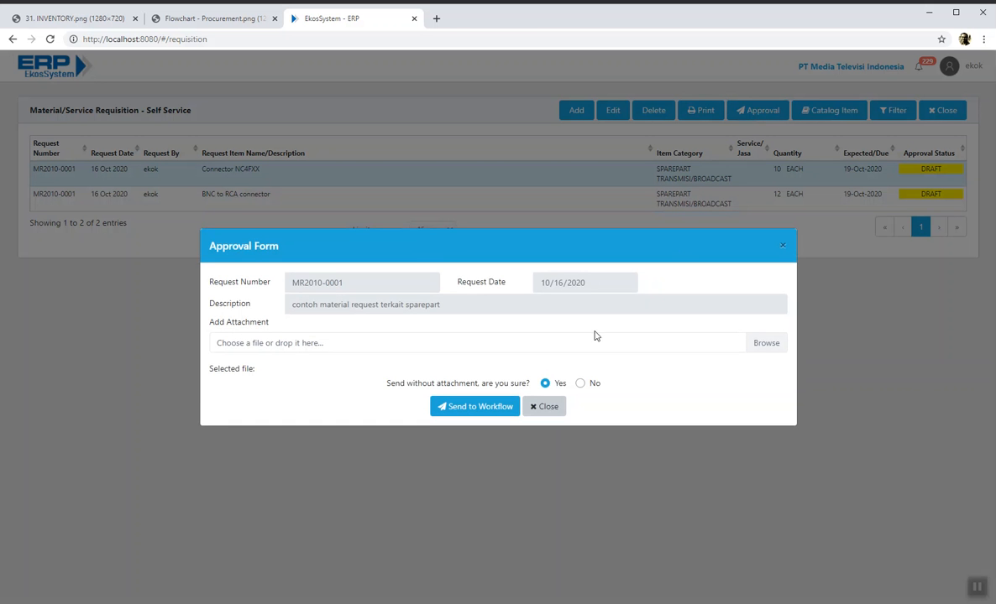
{"action": "left_click", "coordinate": [495, 408]}
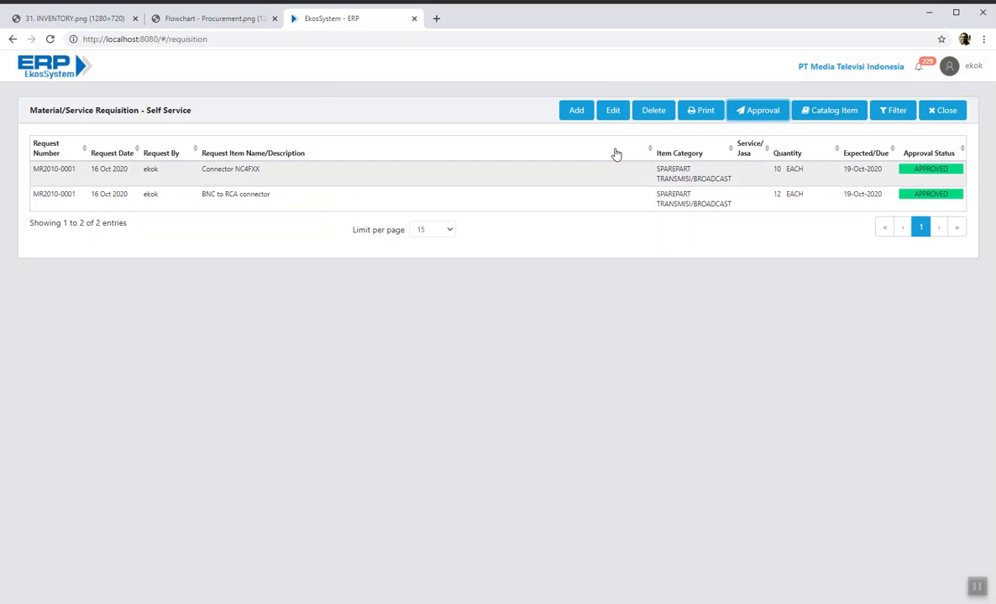
- Open List ERP Modules in a new tab and enter the Logistic/Inventory module
{"action": "left_click", "coordinate": [974, 73]}
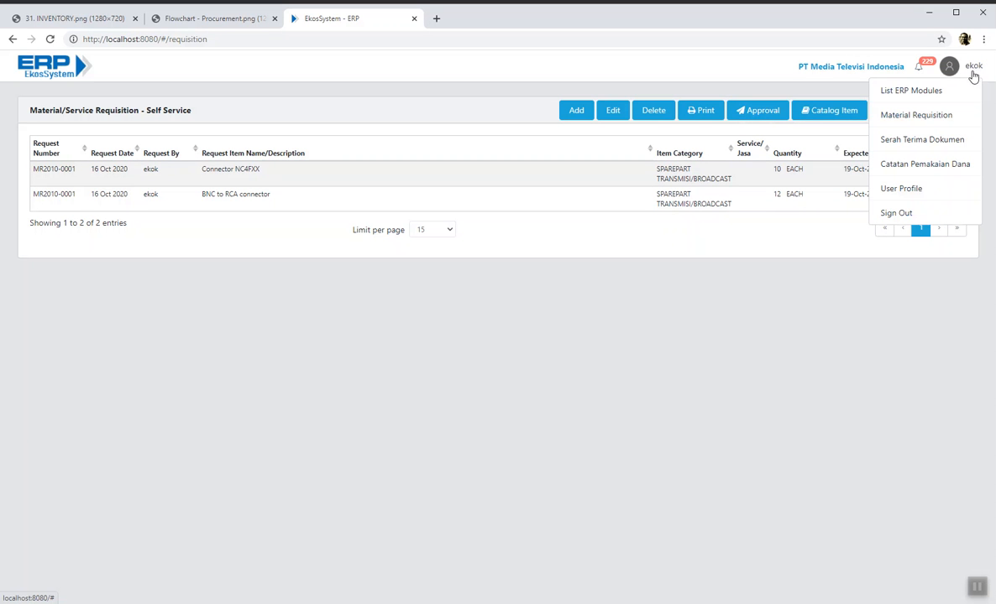
{"action": "right_click", "coordinate": [917, 99]}
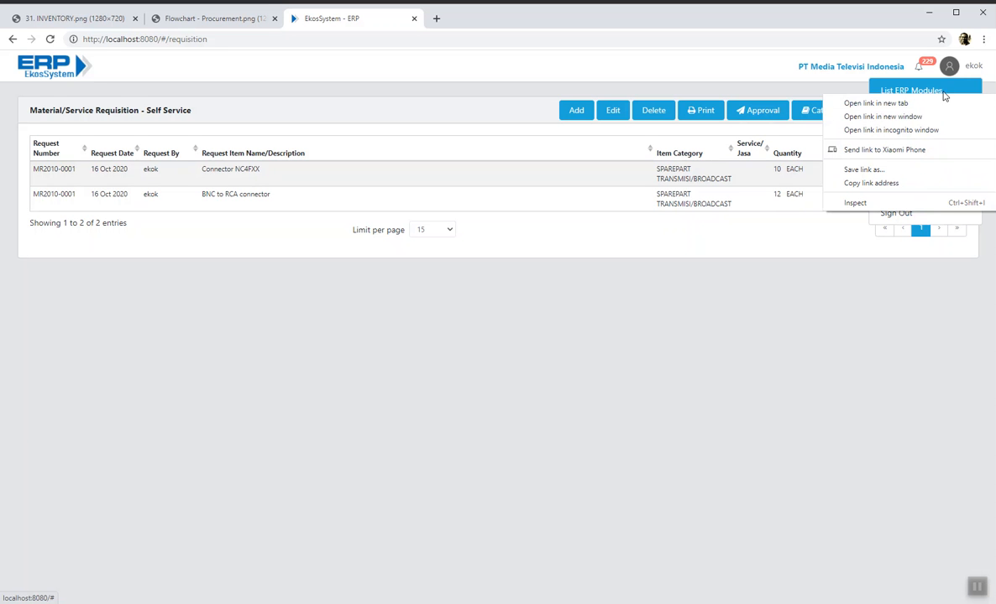
{"action": "left_click", "coordinate": [908, 104]}
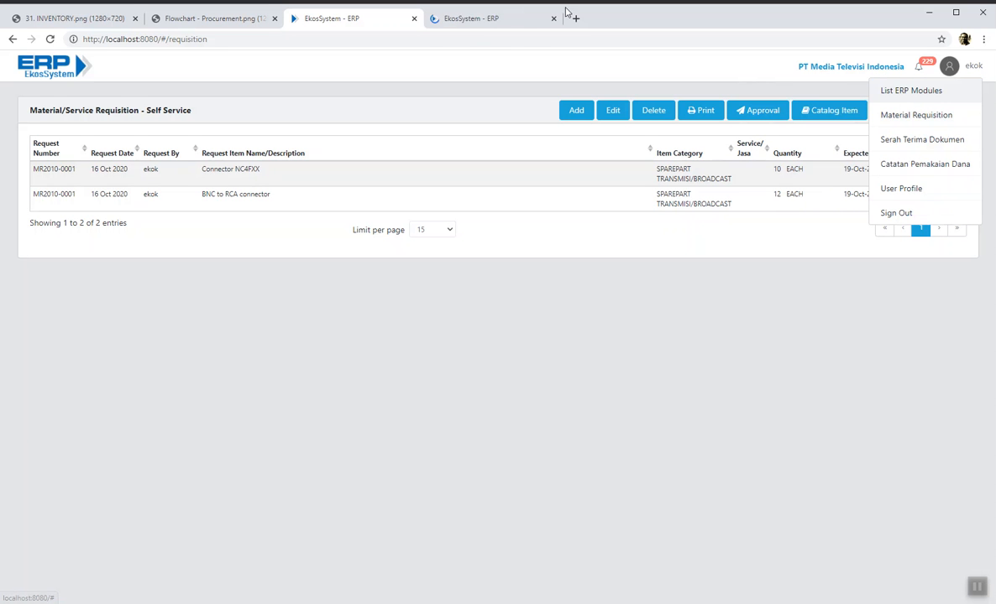
{"action": "left_click", "coordinate": [474, 22]}
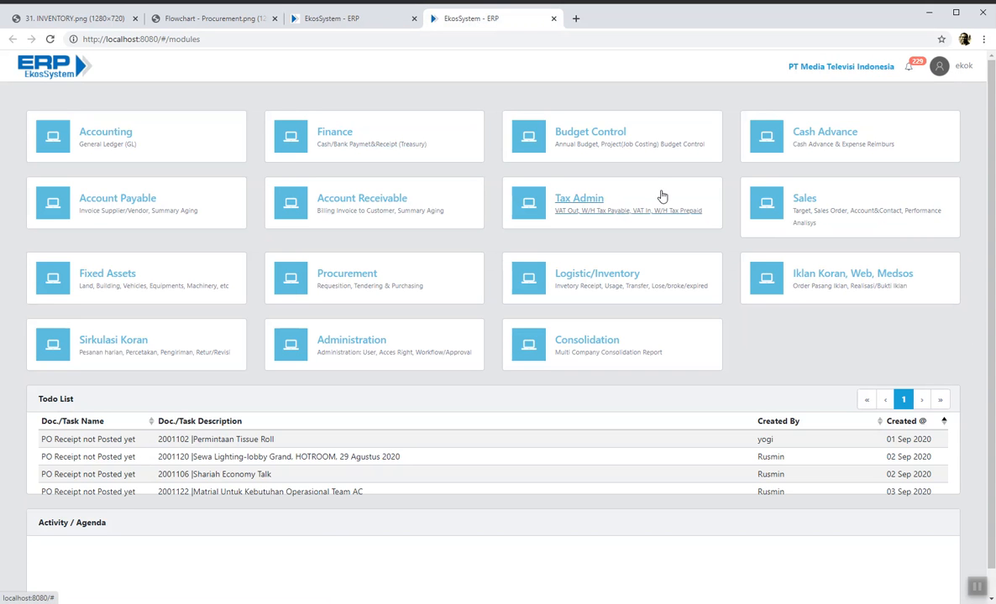
{"action": "left_click", "coordinate": [619, 278]}
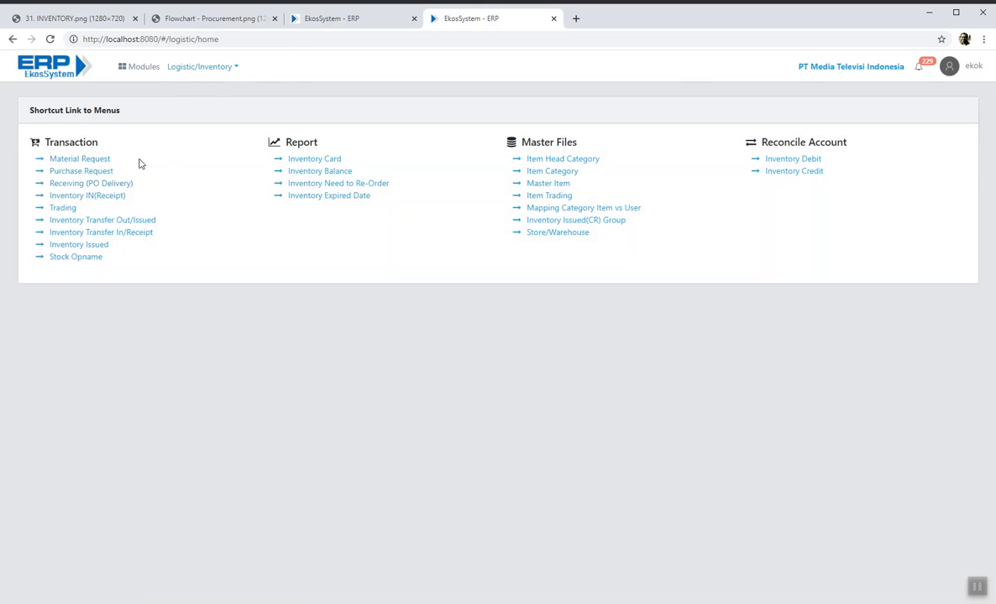
{"action": "left_click", "coordinate": [87, 163]}
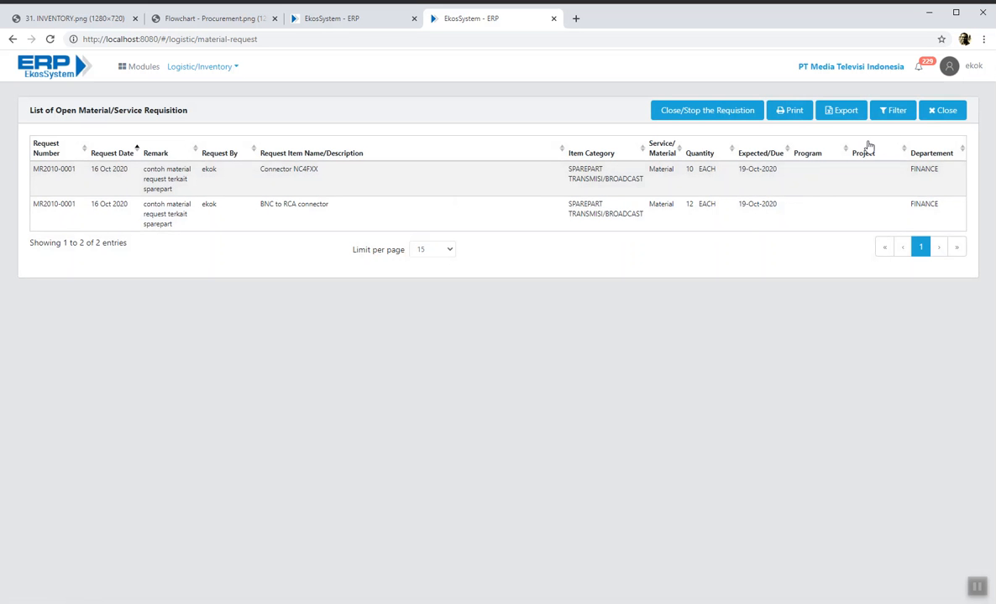
{"action": "left_click", "coordinate": [942, 115]}
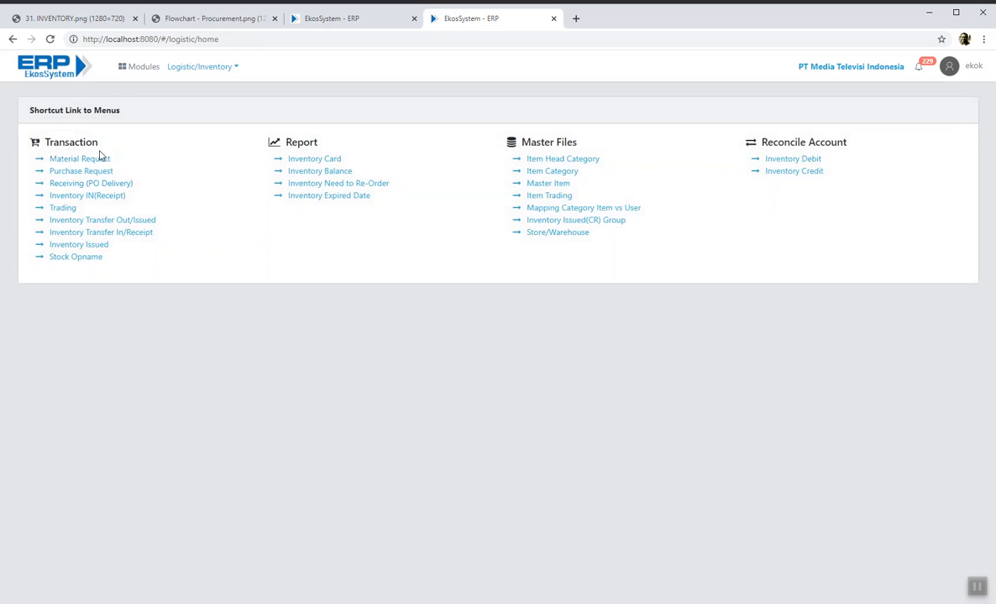
- Start a new Inventory Issued entry for Pemakaian Kantor, issued from Gudang Pusat
{"action": "left_click", "coordinate": [84, 245]}
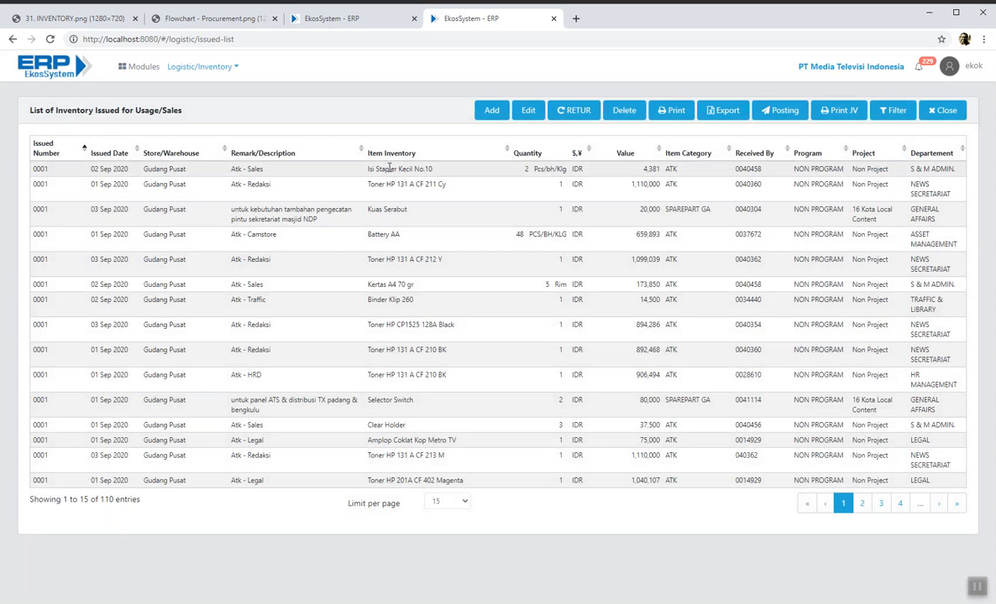
{"action": "left_click", "coordinate": [491, 110]}
{"action": "left_click", "coordinate": [504, 148]}
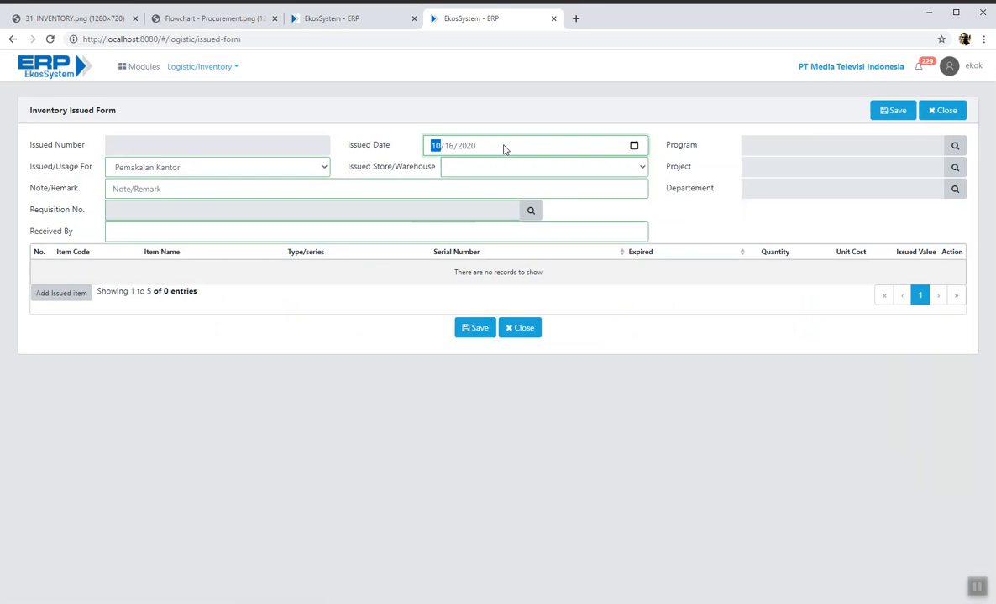
{"action": "left_click", "coordinate": [322, 167]}
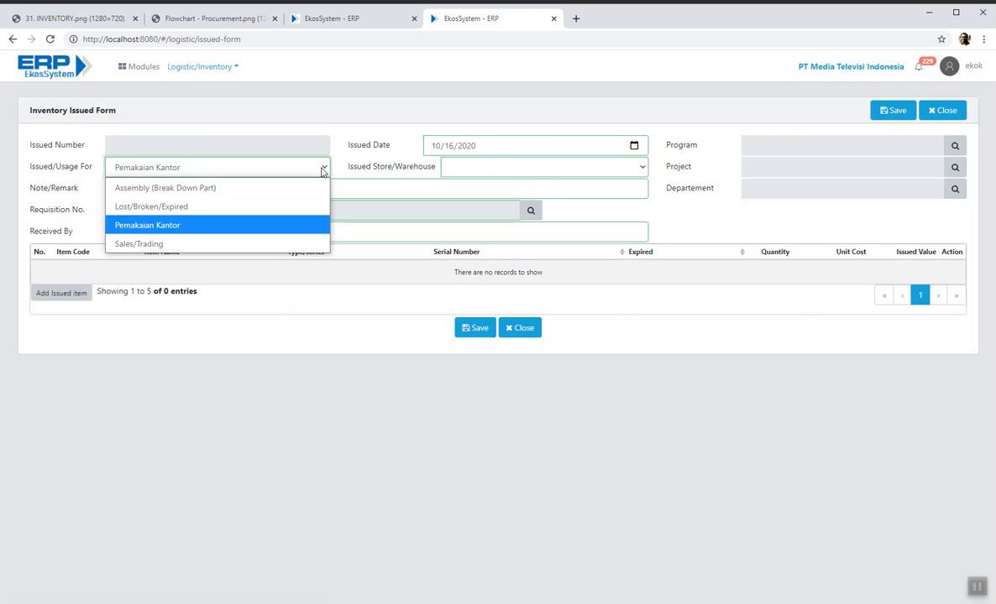
{"action": "left_click", "coordinate": [245, 227]}
{"action": "left_click", "coordinate": [596, 171]}
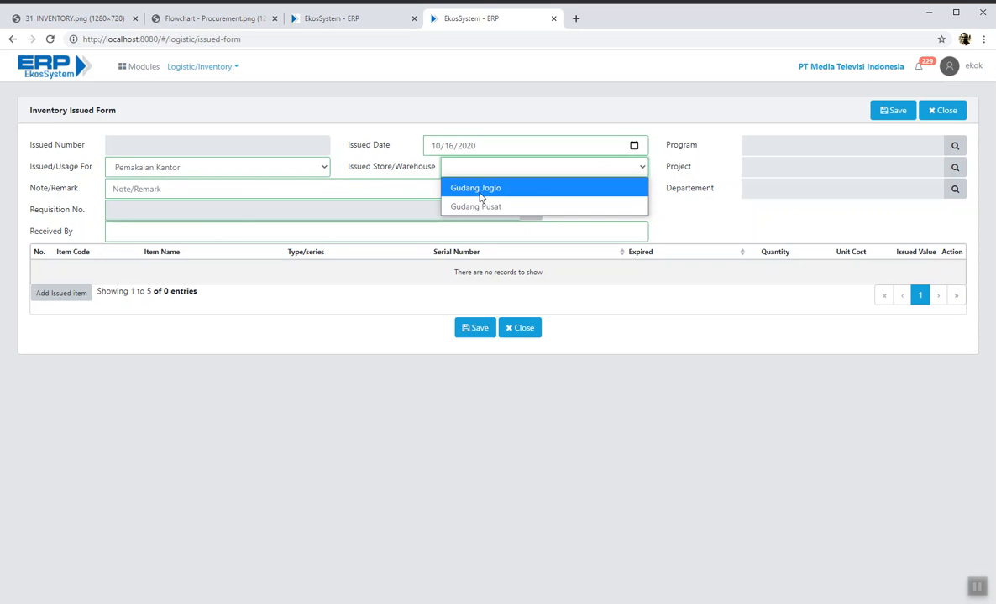
{"action": "left_click", "coordinate": [485, 208]}
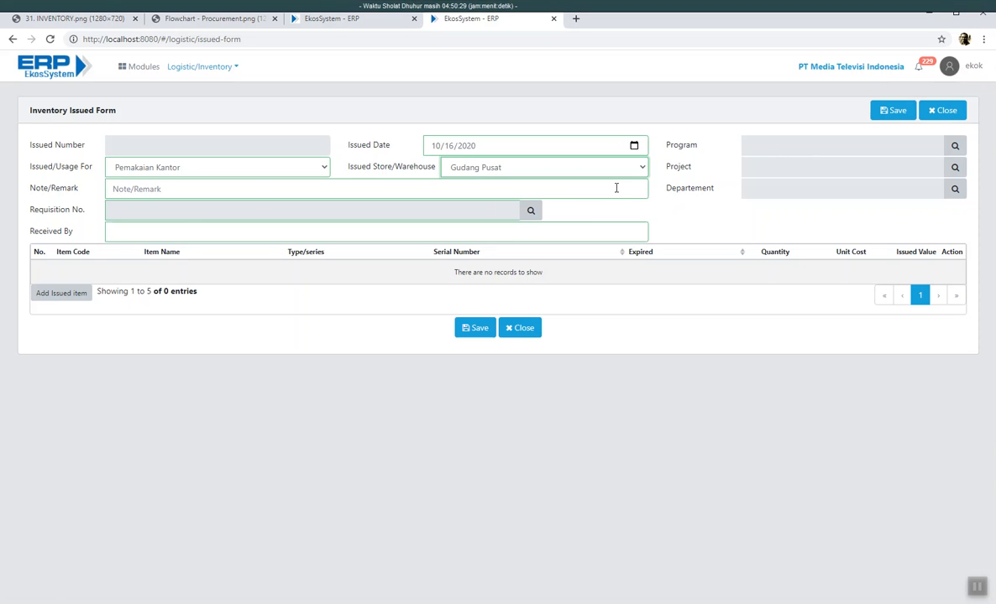
{"action": "left_click", "coordinate": [638, 167]}
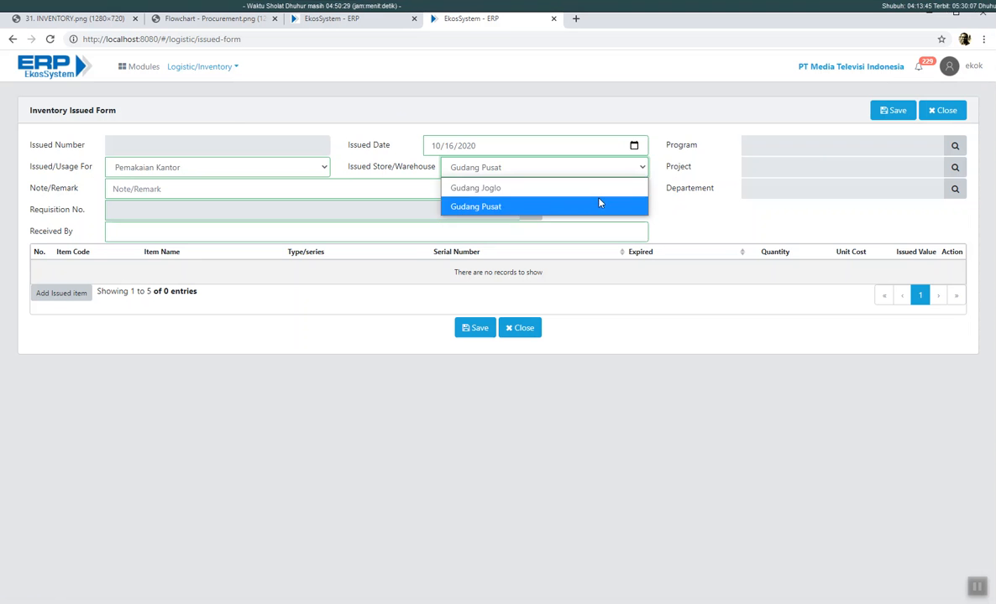
{"action": "left_click", "coordinate": [474, 206]}
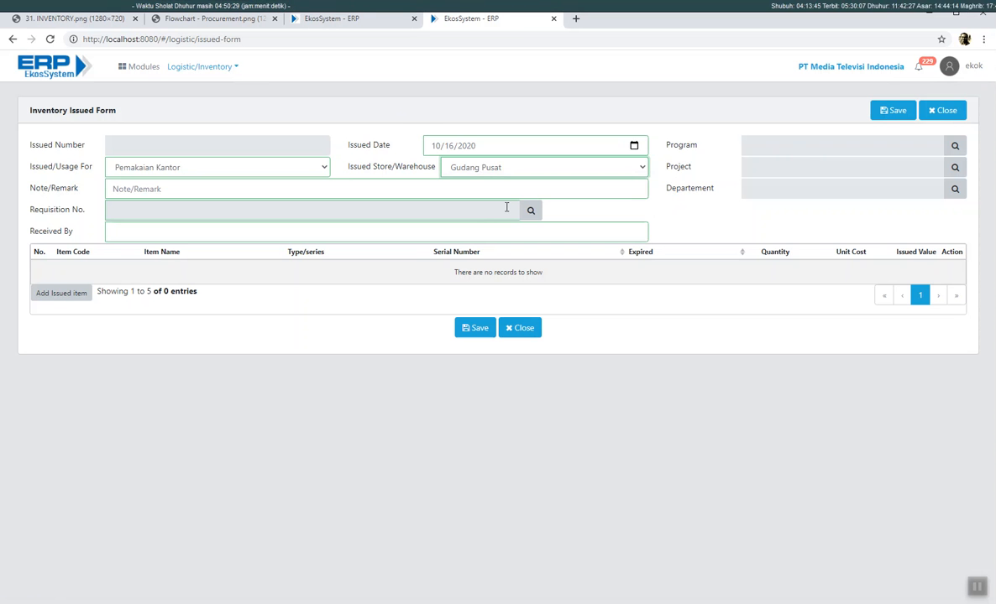
- Add the remark 'test penyerahan / pengeluaran Barang inventory' and bring up the requisition lookup
{"action": "left_click", "coordinate": [251, 197]}
{"action": "type", "text": "test"}
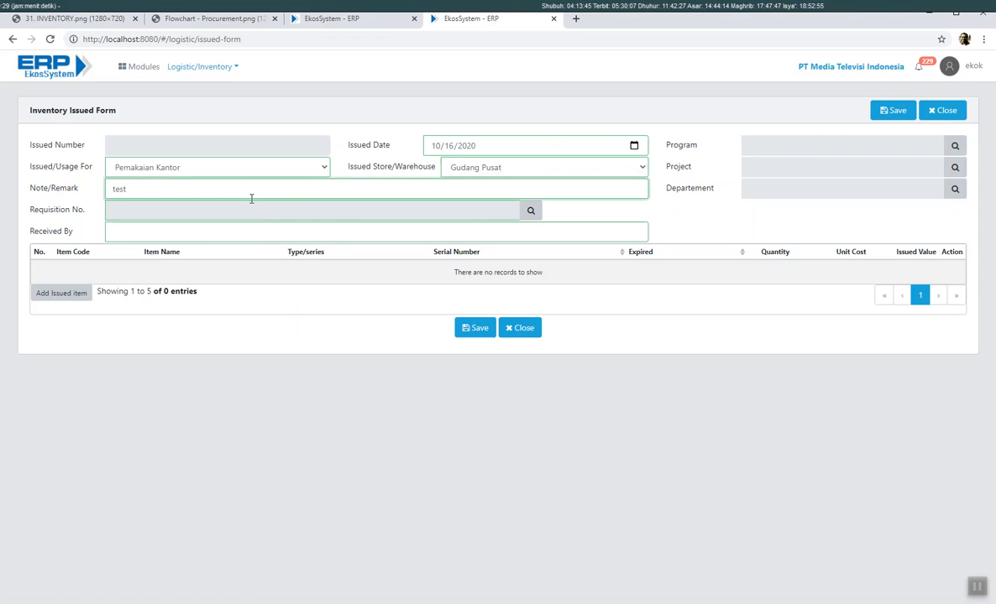
{"action": "type", "text": " penyerahan / pengeluaran Barang "}
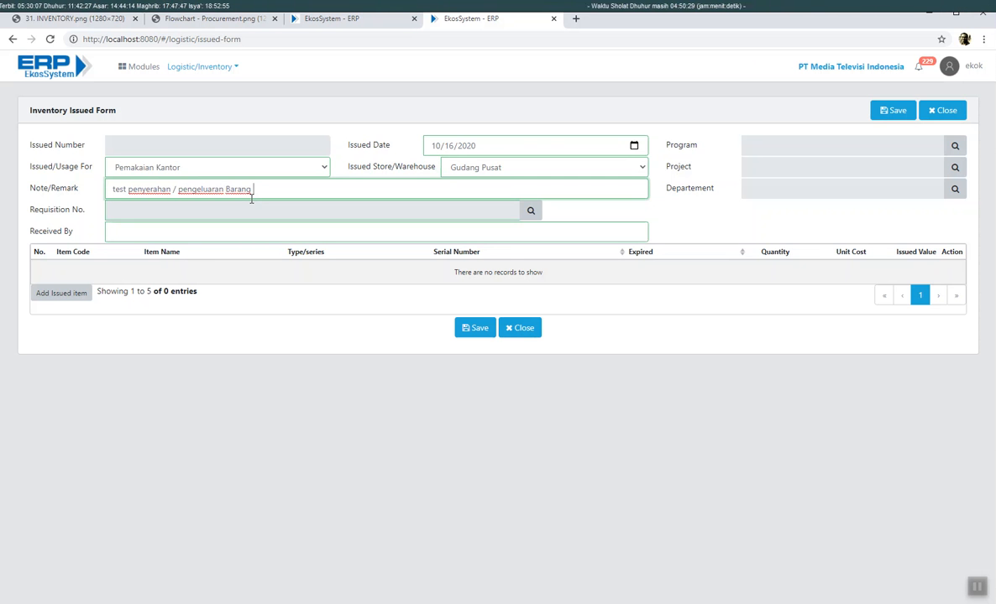
{"action": "type", "text": "inventory"}
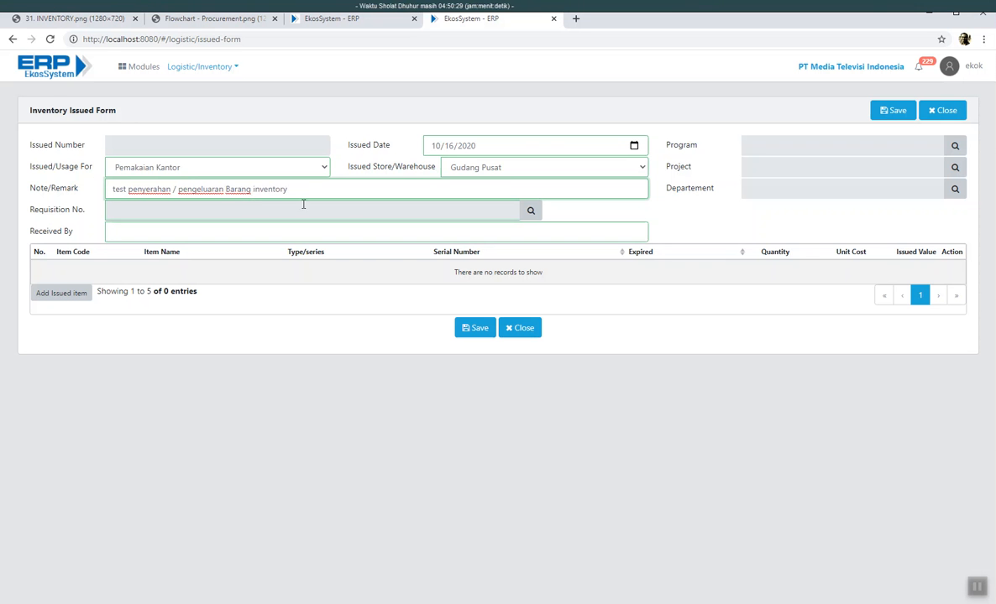
{"action": "left_click", "coordinate": [531, 210]}
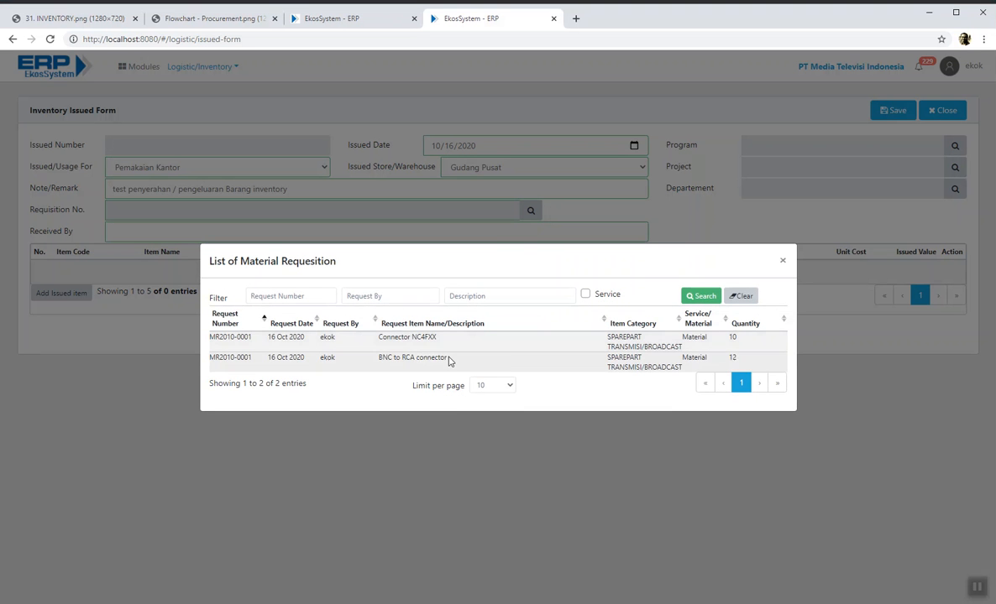
- Link the issue to requisition MR2010-0001 and enter the recipient's name in Received By
{"action": "left_click", "coordinate": [421, 340]}
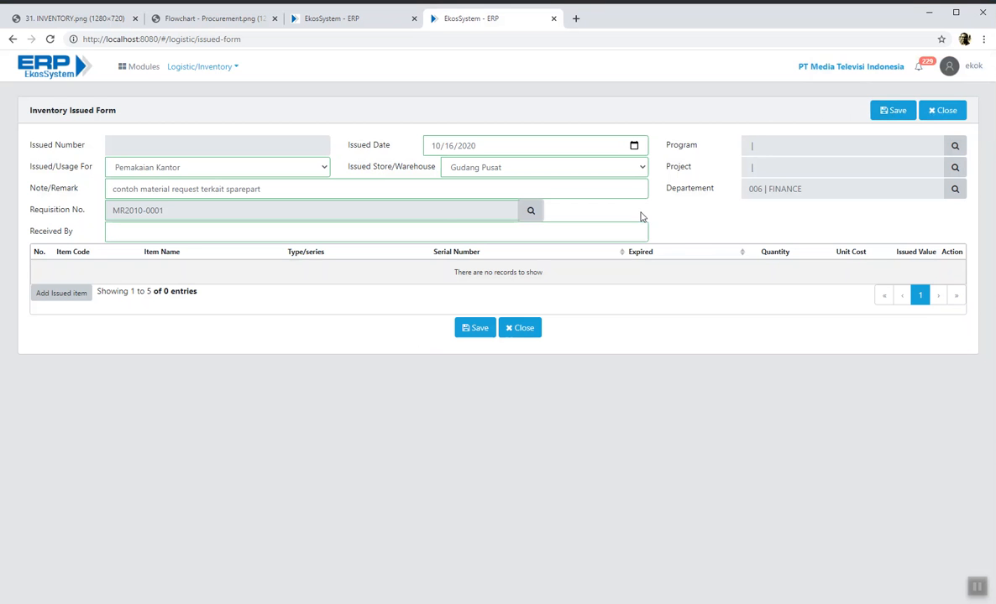
{"action": "left_click", "coordinate": [443, 232]}
{"action": "type", "text": "ekok"}
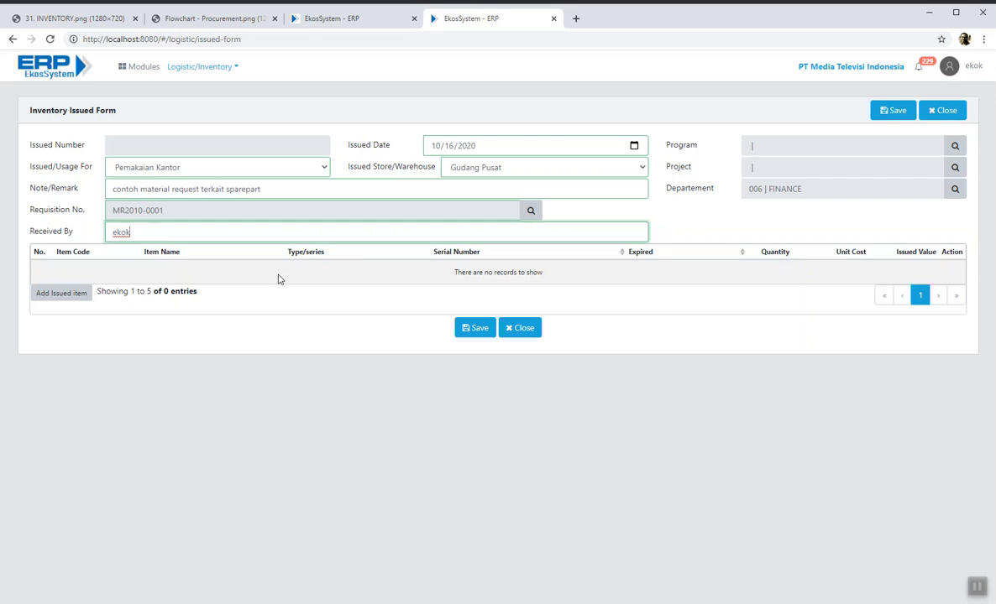
- Add a Connector NC4FXX line, 10 EACH at 118,000, for an issued value of 1,180,000
{"action": "left_click", "coordinate": [61, 293]}
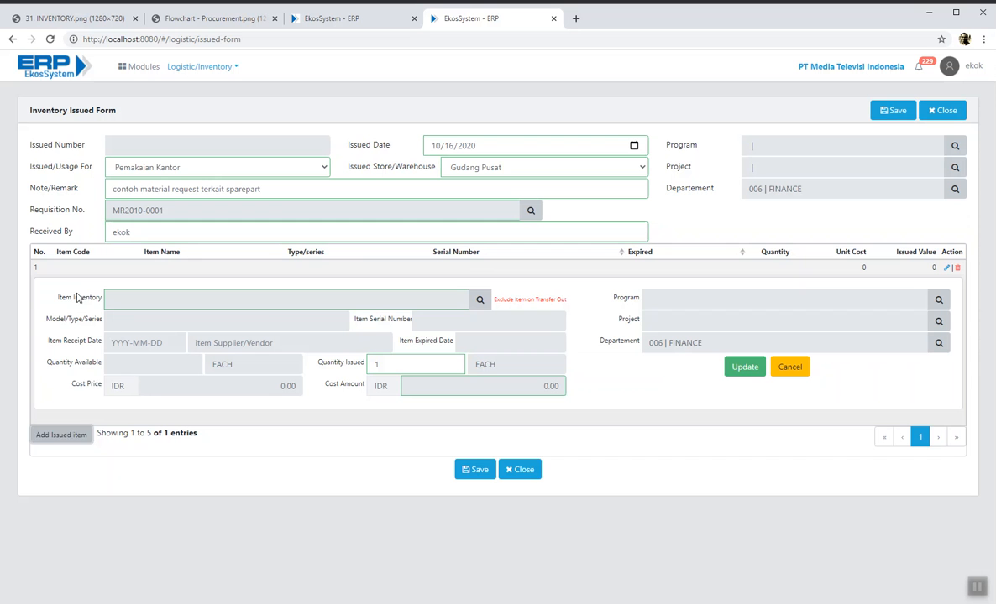
{"action": "left_click", "coordinate": [480, 301]}
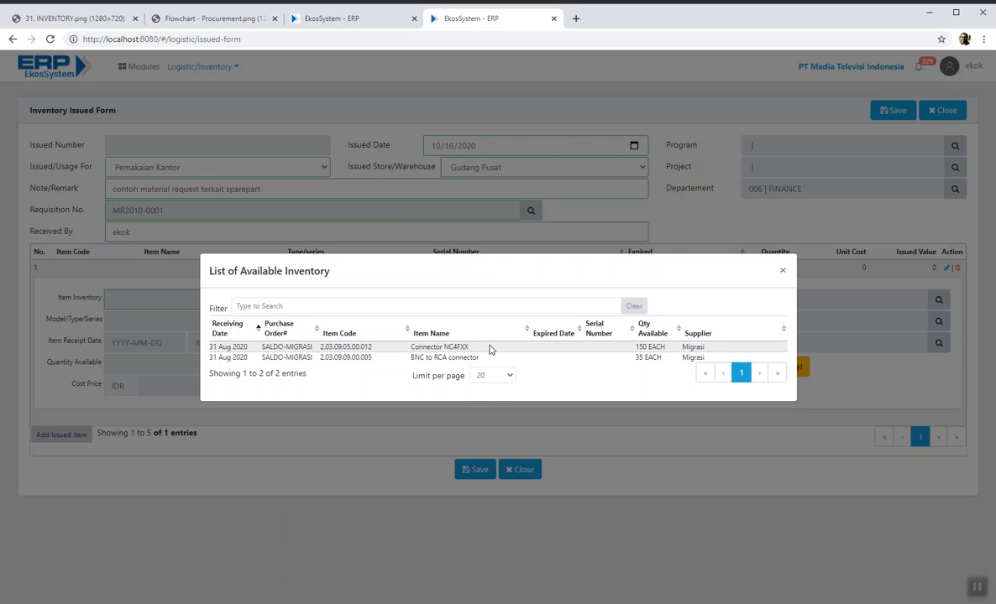
{"action": "left_click_drag", "start_coordinate": [467, 346], "coordinate": [413, 348]}
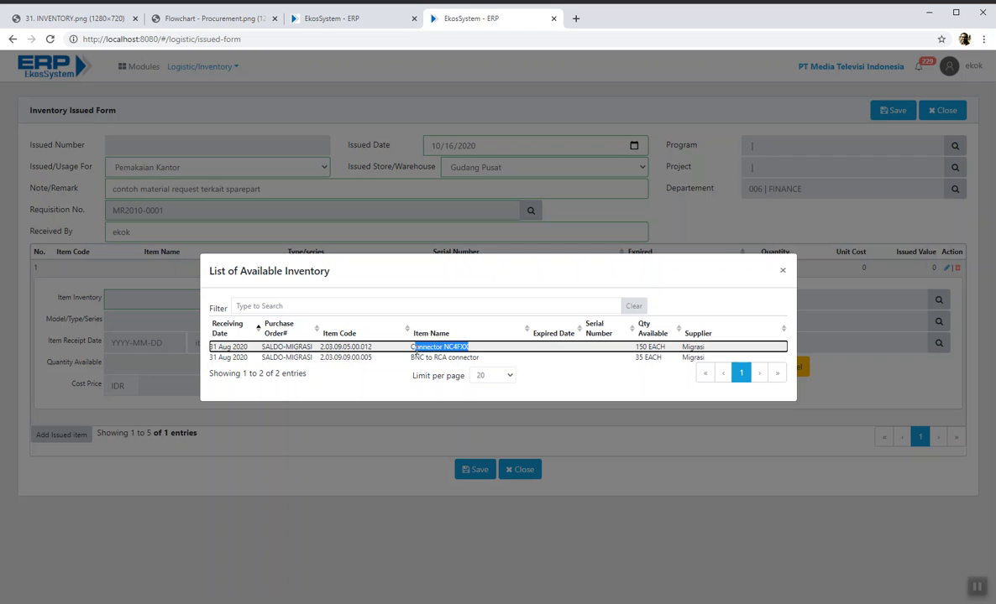
{"action": "double_click", "coordinate": [249, 346]}
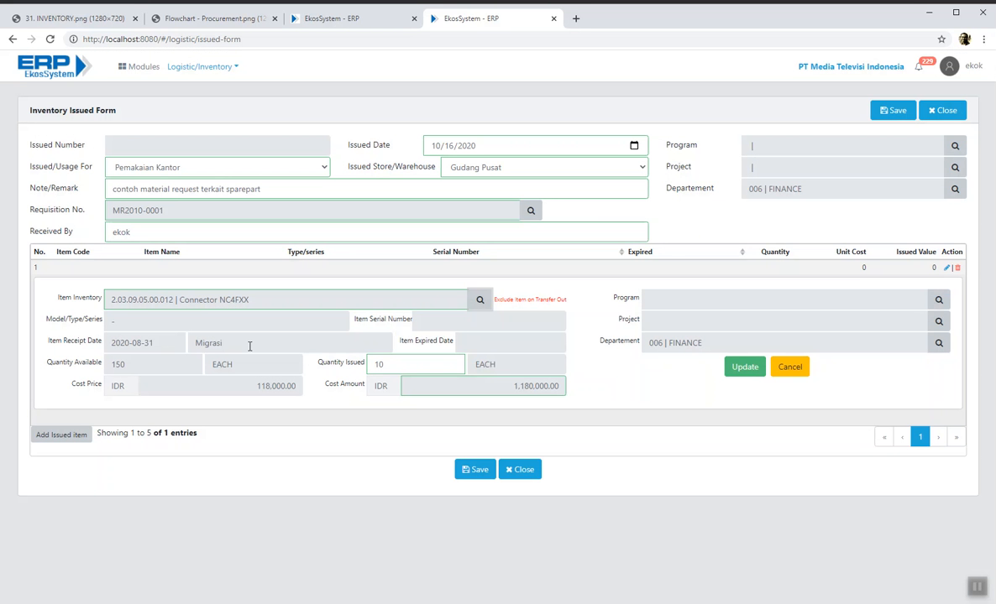
{"action": "left_click", "coordinate": [479, 300]}
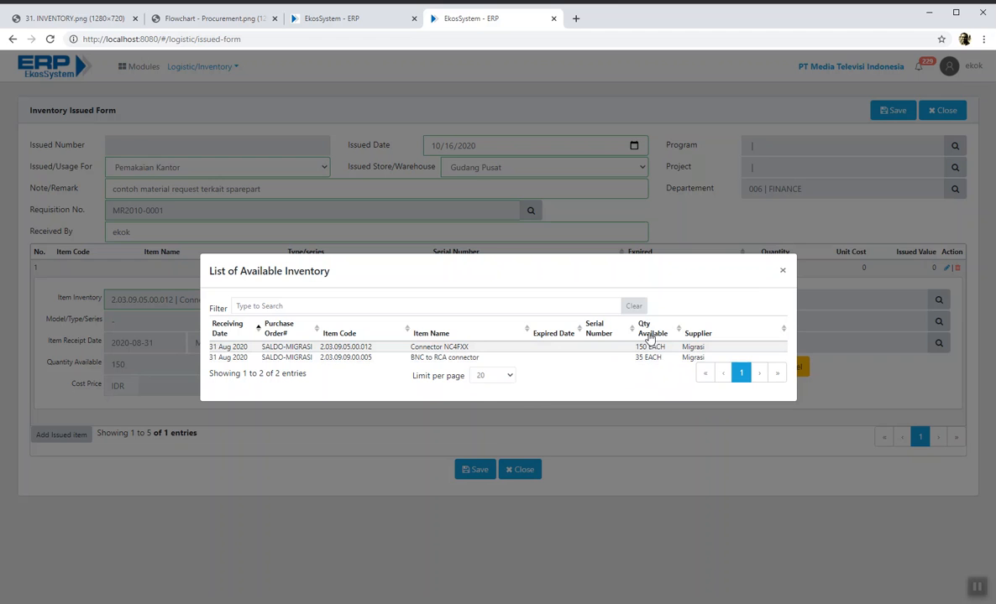
{"action": "left_click", "coordinate": [618, 347]}
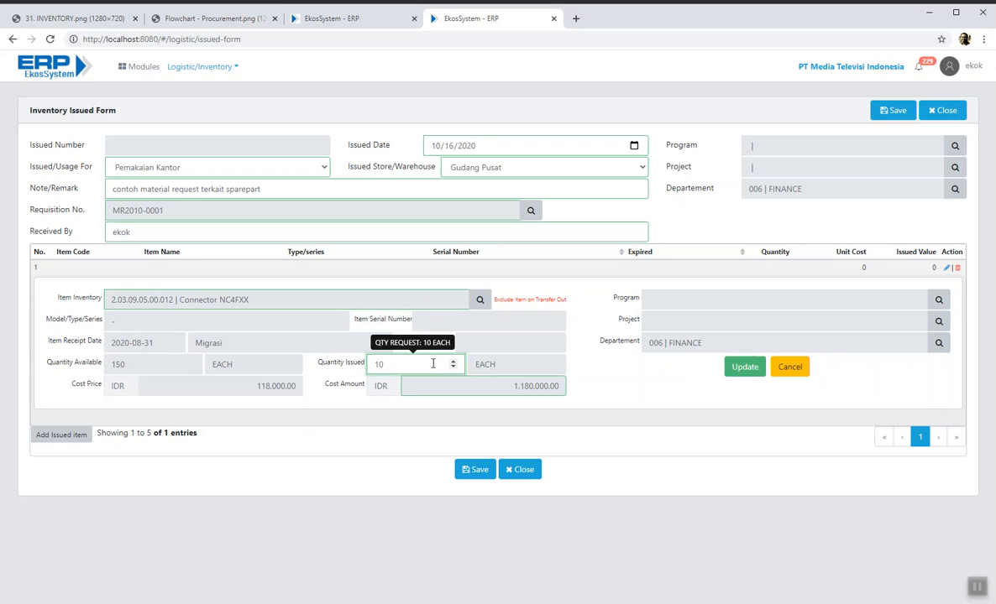
{"action": "key", "text": "BackSpace"}
{"action": "type", "text": "0"}
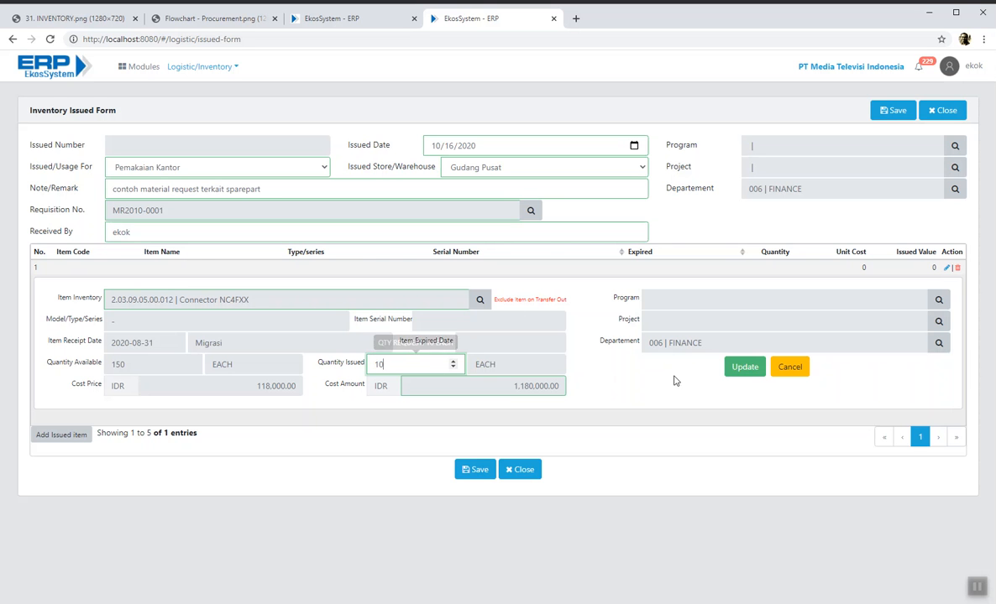
{"action": "left_click", "coordinate": [742, 365]}
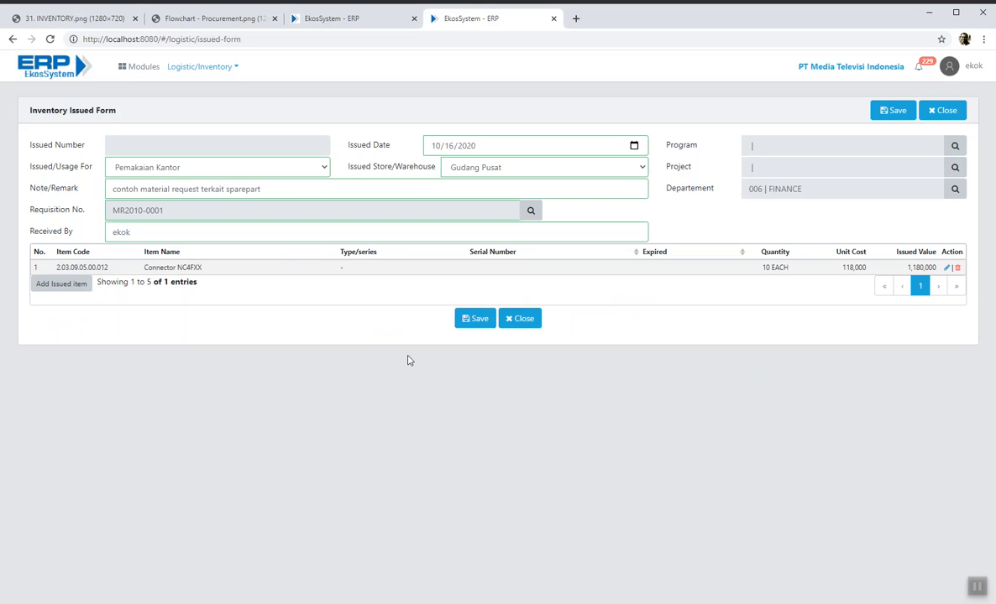
- Add BNC to RCA connector at 12 EACH as line two, then save the issue
{"action": "left_click", "coordinate": [67, 283]}
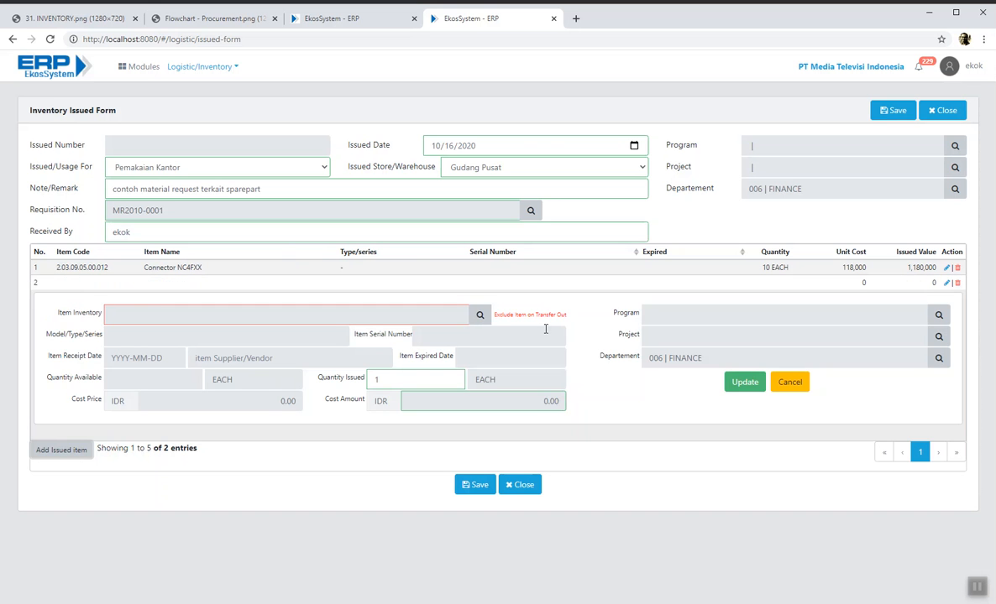
{"action": "left_click", "coordinate": [479, 315]}
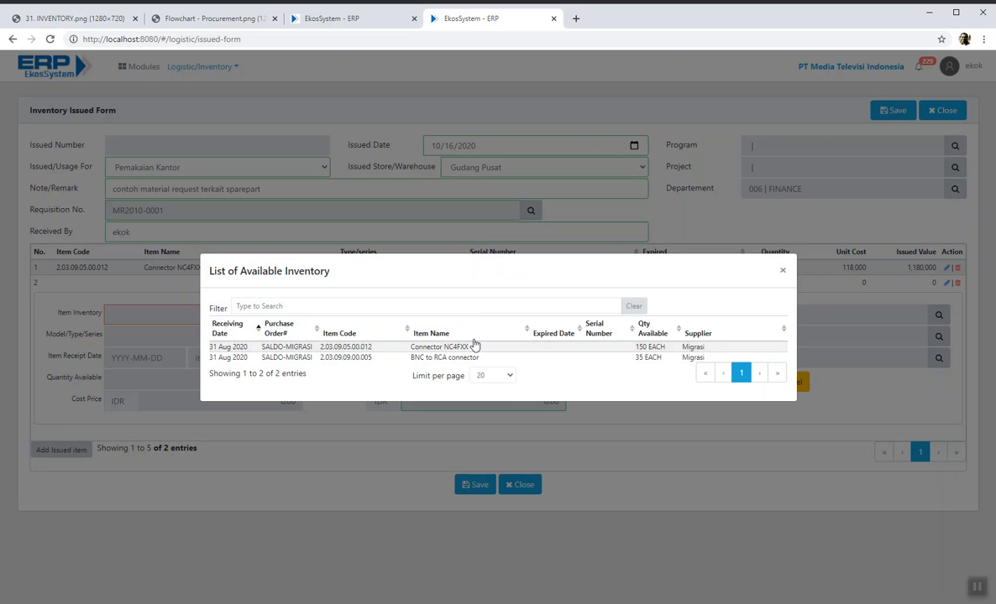
{"action": "left_click", "coordinate": [454, 359]}
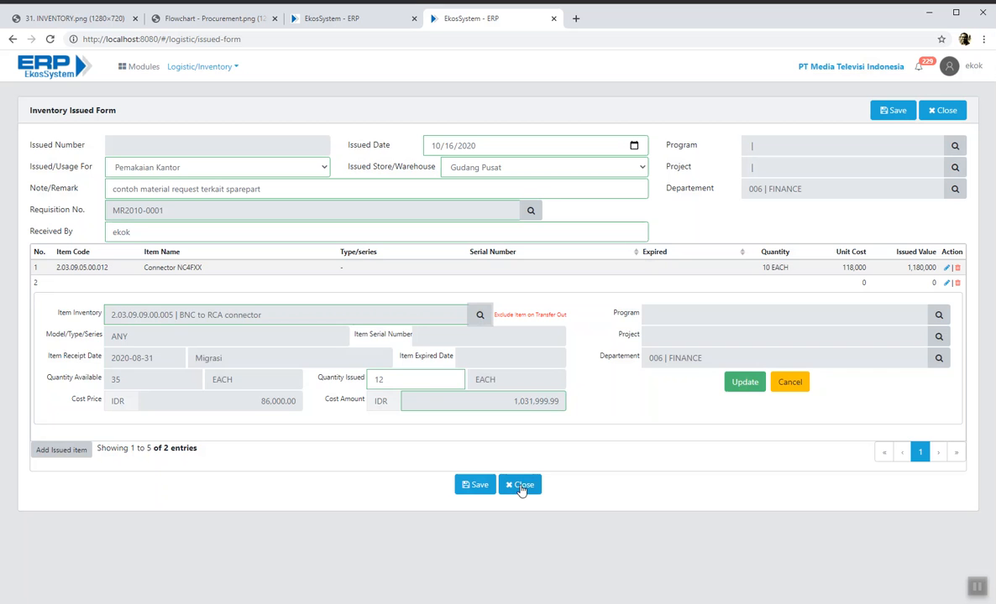
{"action": "left_click", "coordinate": [742, 382]}
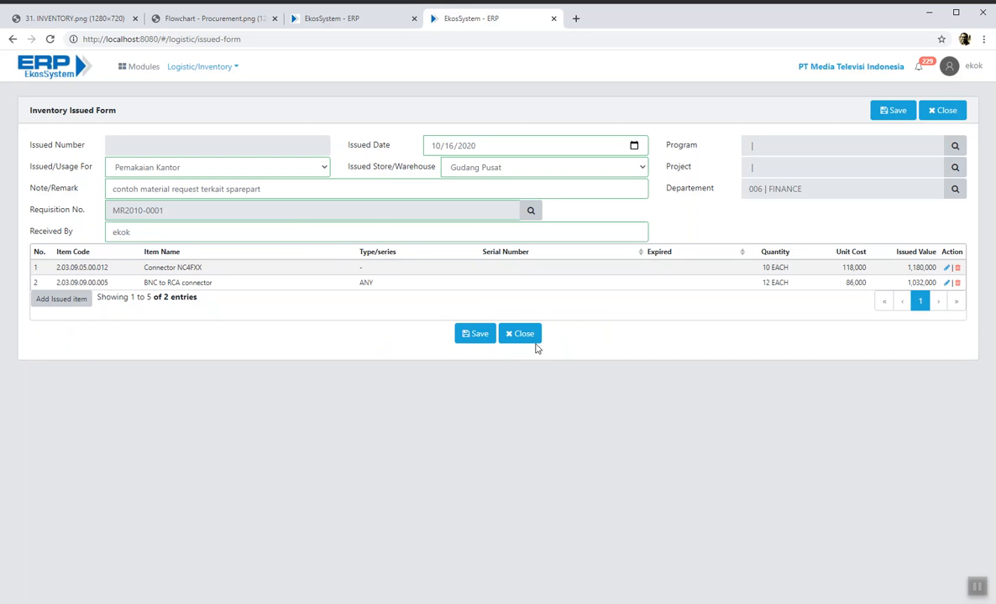
{"action": "left_click", "coordinate": [474, 336]}
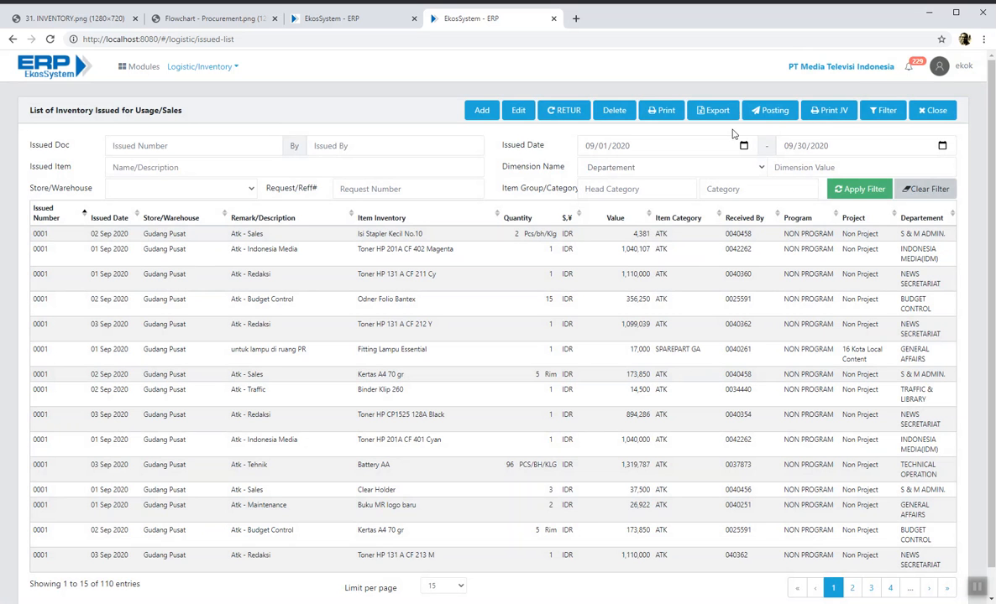
- Filter issued dates to 10/01/2020–10/30/2020, select INVO2010-0001 and preview it as PDF
{"action": "left_click", "coordinate": [591, 149]}
{"action": "type", "text": "10"}
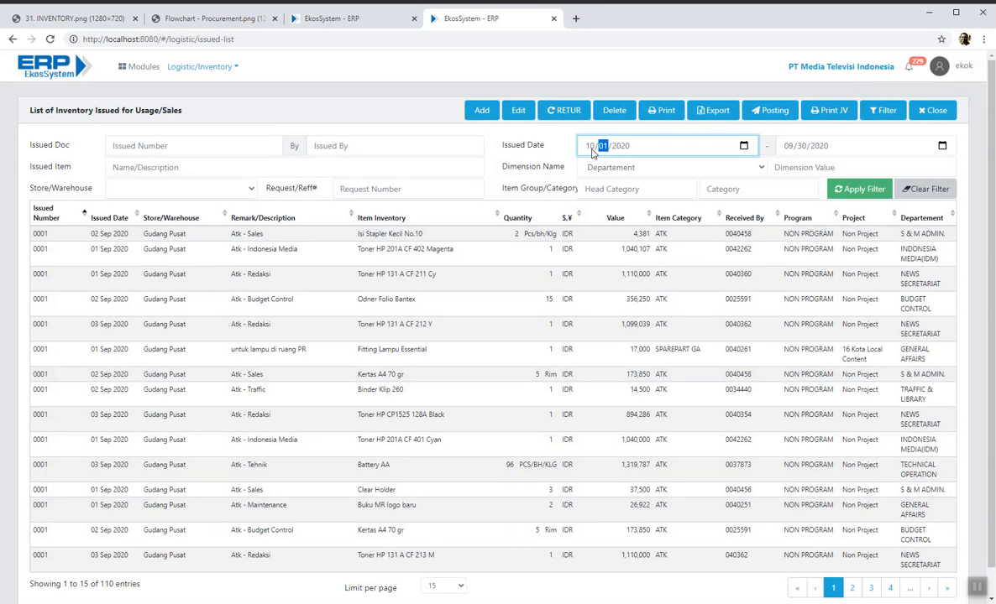
{"action": "left_click", "coordinate": [788, 148]}
{"action": "type", "text": "10"}
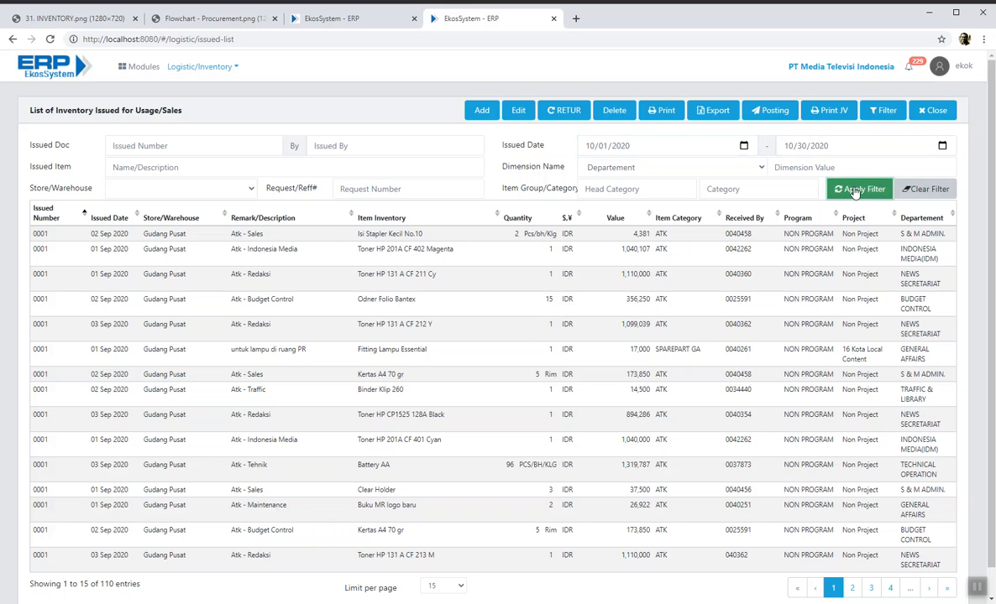
{"action": "left_click", "coordinate": [858, 189]}
{"action": "left_click", "coordinate": [518, 241]}
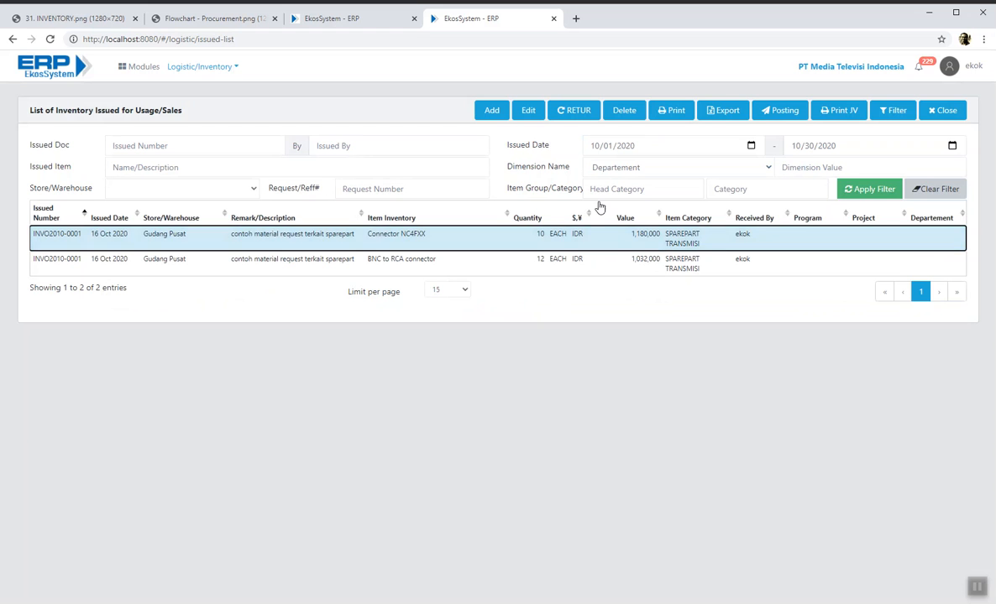
{"action": "left_click", "coordinate": [684, 115]}
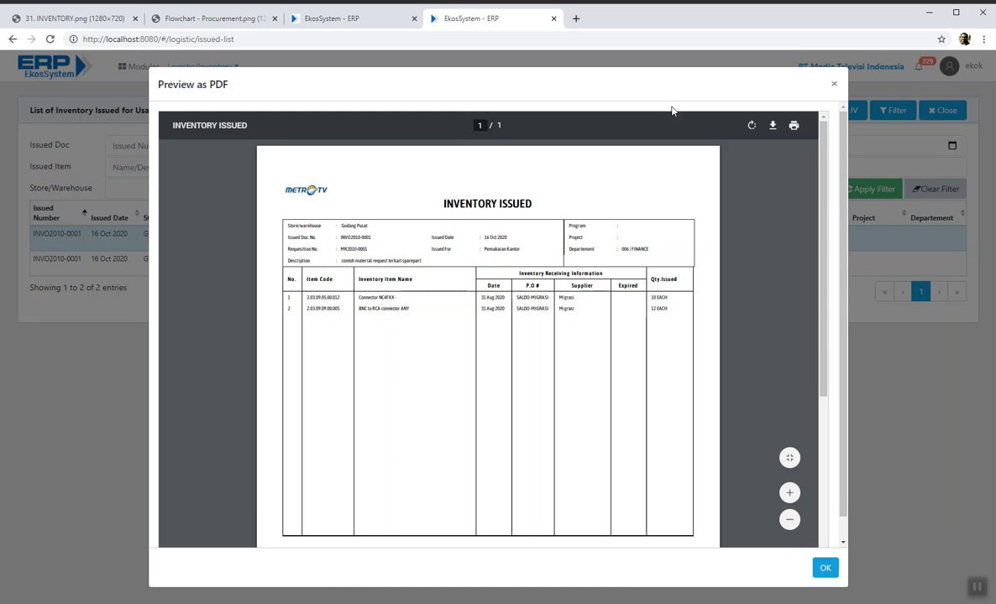
- Scroll and zoom through the INVO2010-0001 Inventory Issued PDF, then close the preview
{"action": "scroll", "coordinate": [560, 262], "scroll_direction": "down", "scroll_amount": 5}
{"action": "scroll", "coordinate": [562, 268], "scroll_direction": "up", "scroll_amount": 3}
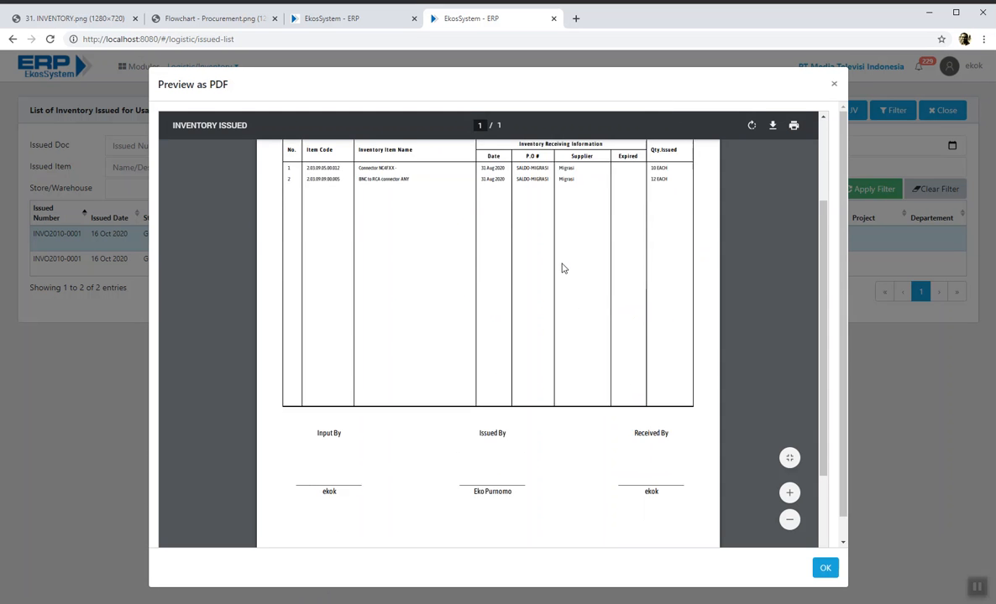
{"action": "scroll", "coordinate": [563, 268], "scroll_direction": "up", "scroll_amount": 2}
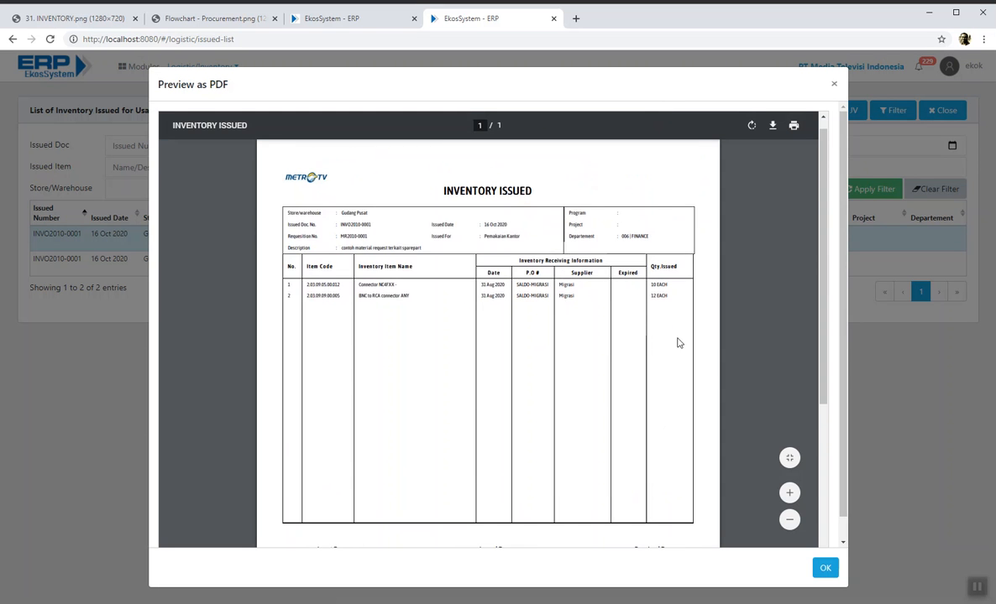
{"action": "left_click", "coordinate": [790, 494]}
{"action": "left_click", "coordinate": [790, 495]}
{"action": "scroll", "coordinate": [672, 353], "scroll_direction": "down", "scroll_amount": 5}
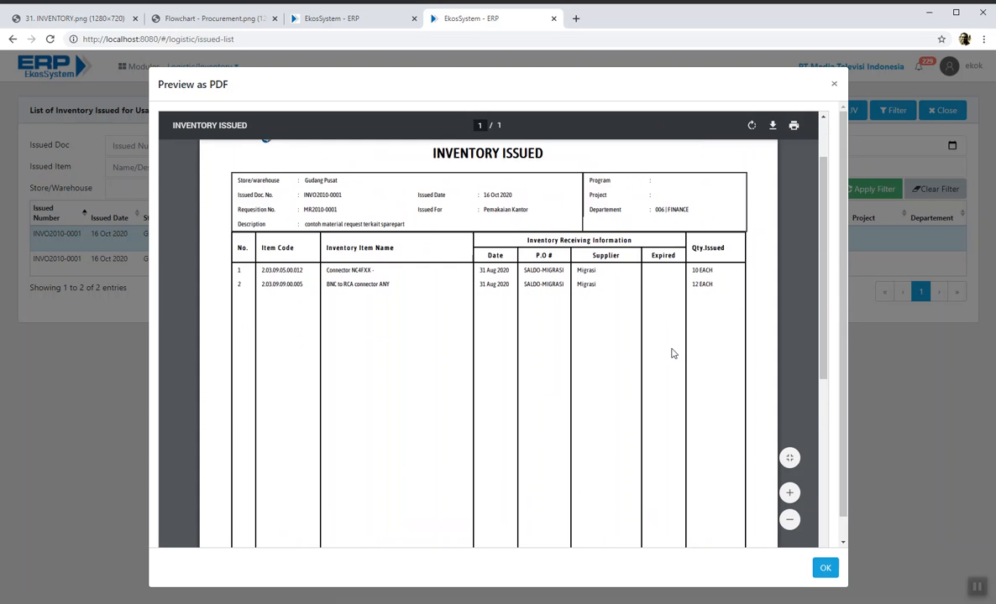
{"action": "scroll", "coordinate": [671, 354], "scroll_direction": "up", "scroll_amount": 5}
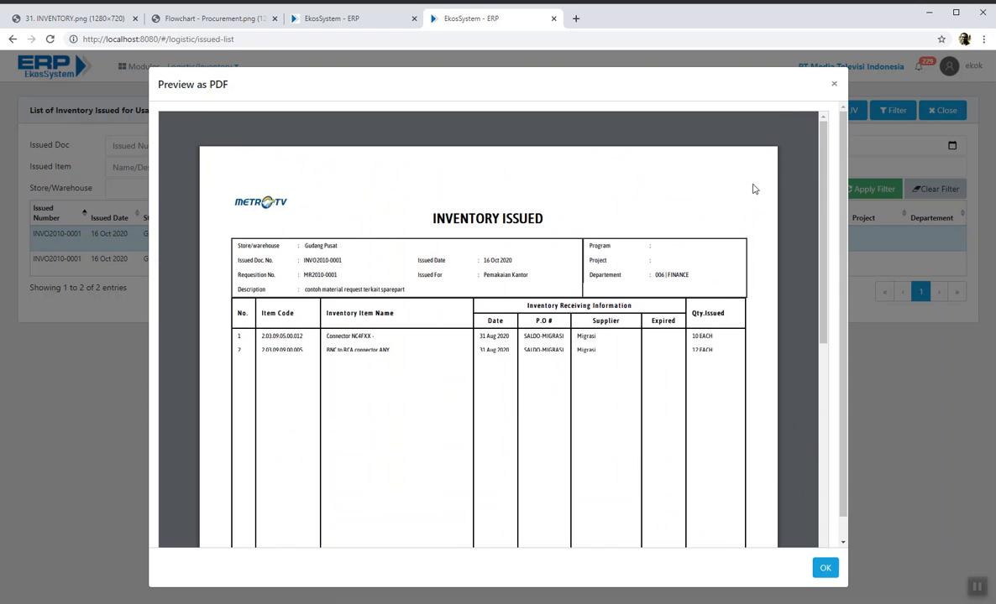
{"action": "mouse_move", "coordinate": [771, 128]}
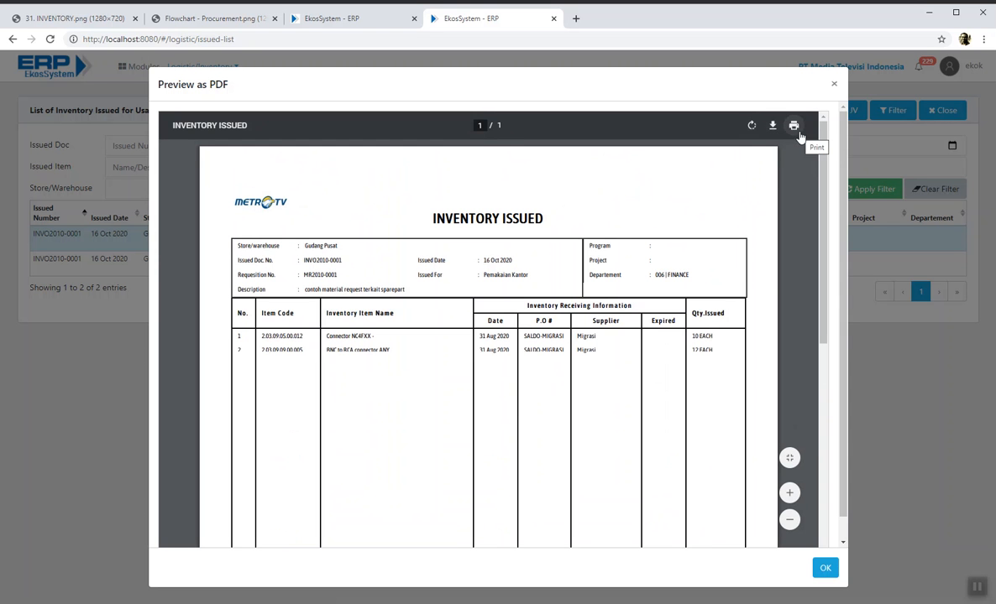
{"action": "left_click", "coordinate": [833, 84]}
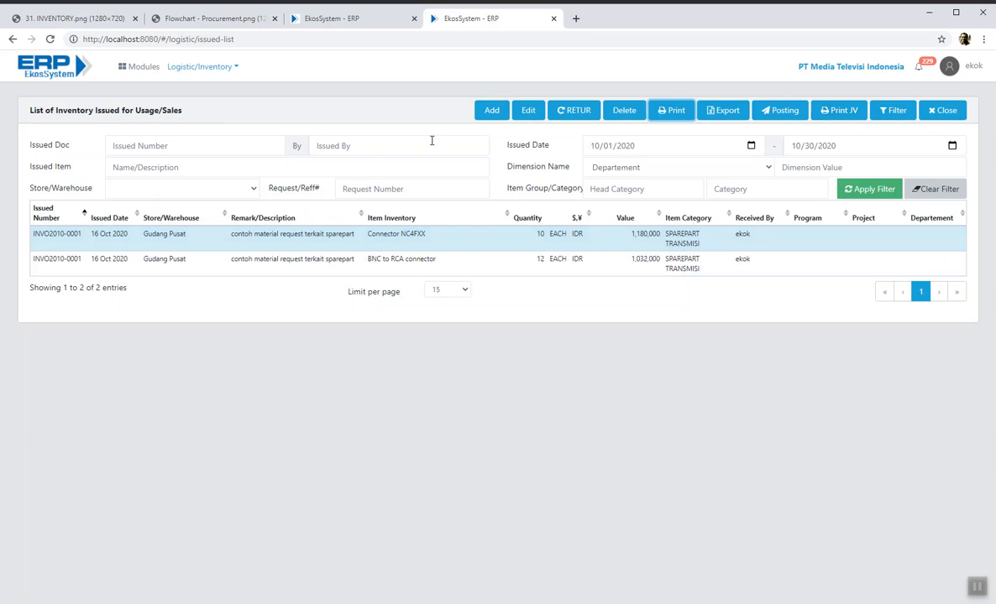
{"action": "left_click", "coordinate": [487, 234]}
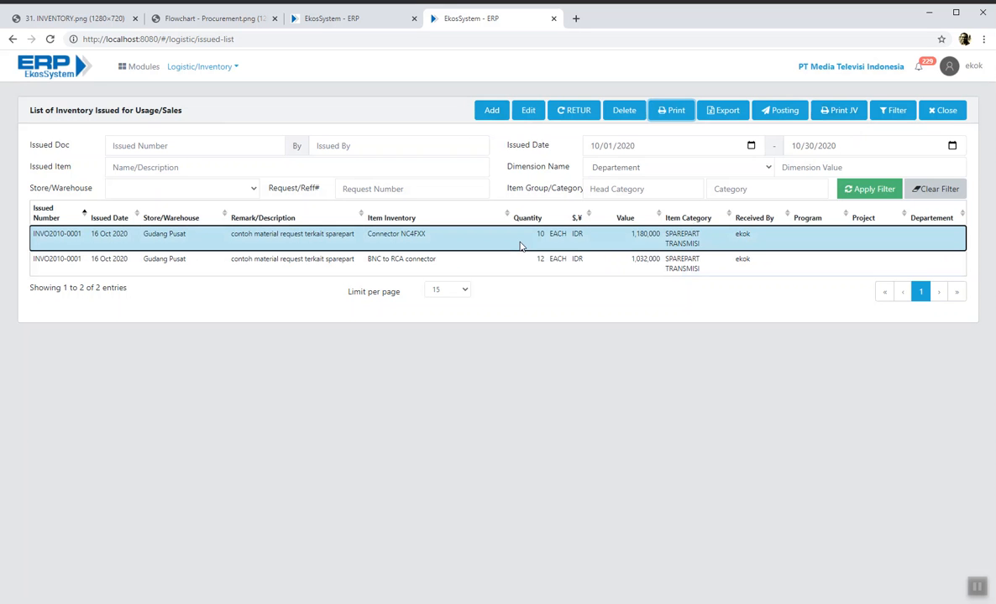
{"action": "left_click", "coordinate": [527, 110]}
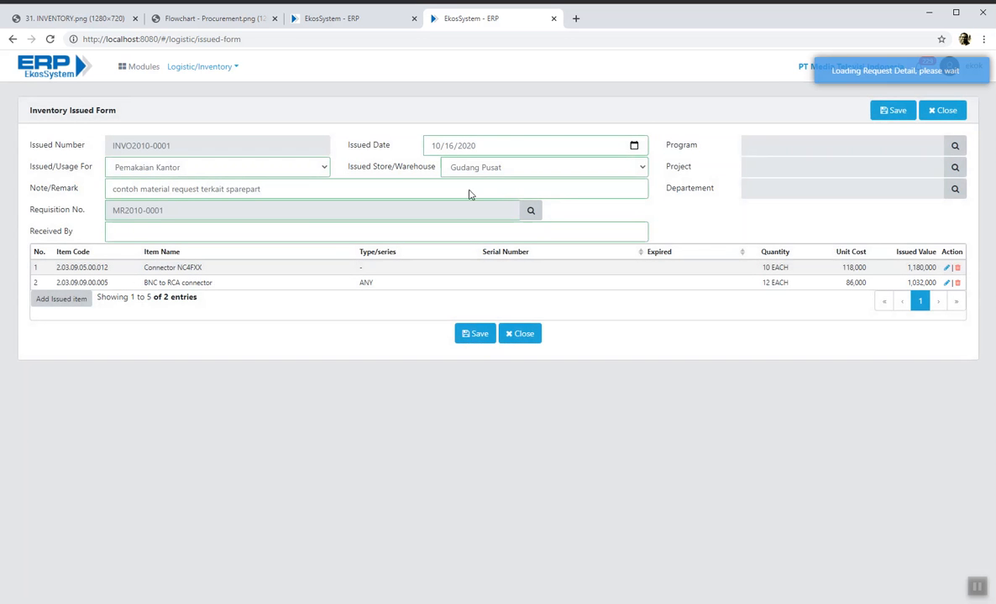
{"action": "left_click", "coordinate": [944, 111]}
{"action": "left_click", "coordinate": [611, 241]}
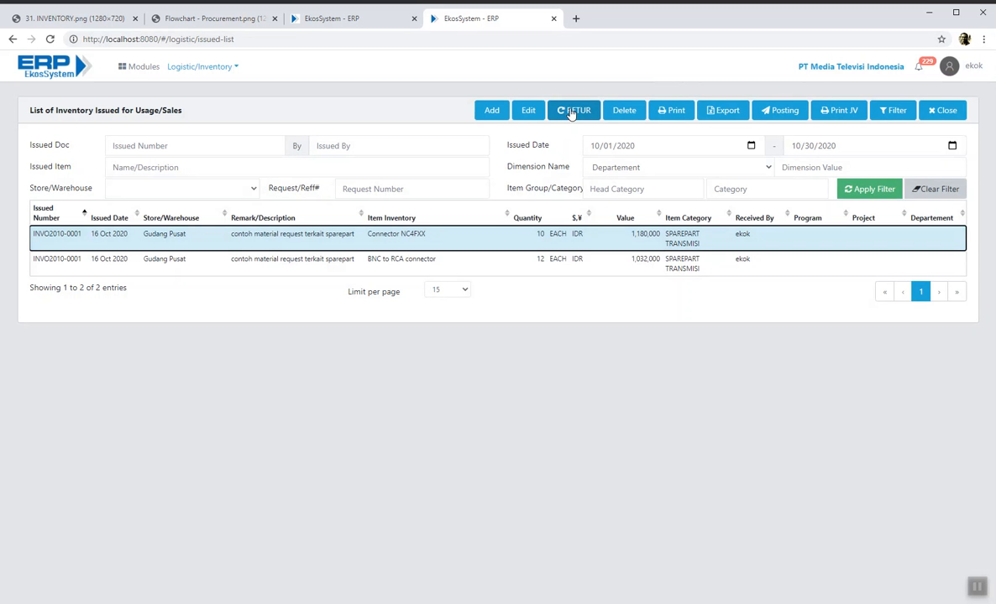
{"action": "left_click", "coordinate": [462, 264]}
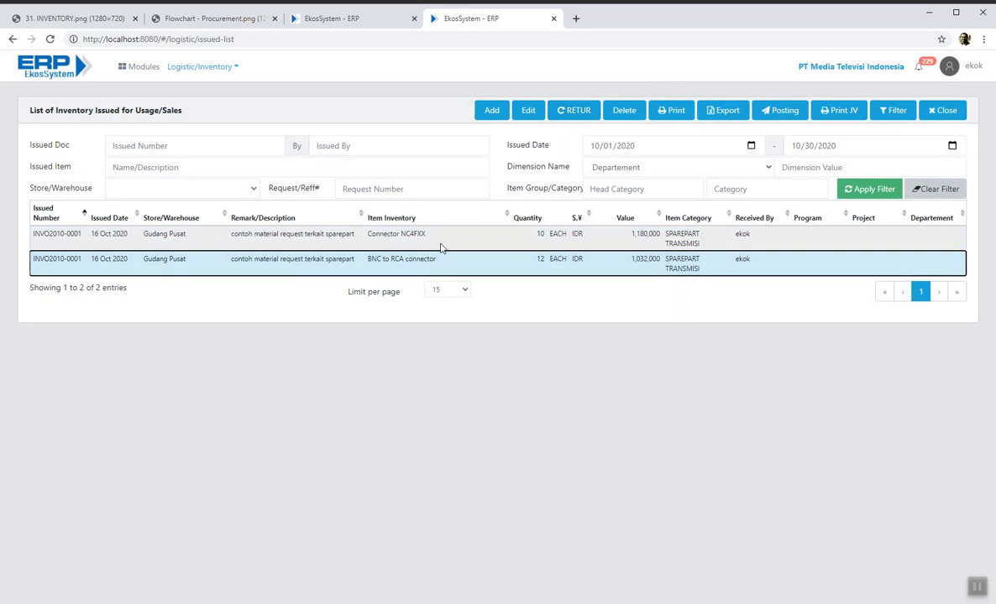
{"action": "left_click", "coordinate": [437, 239]}
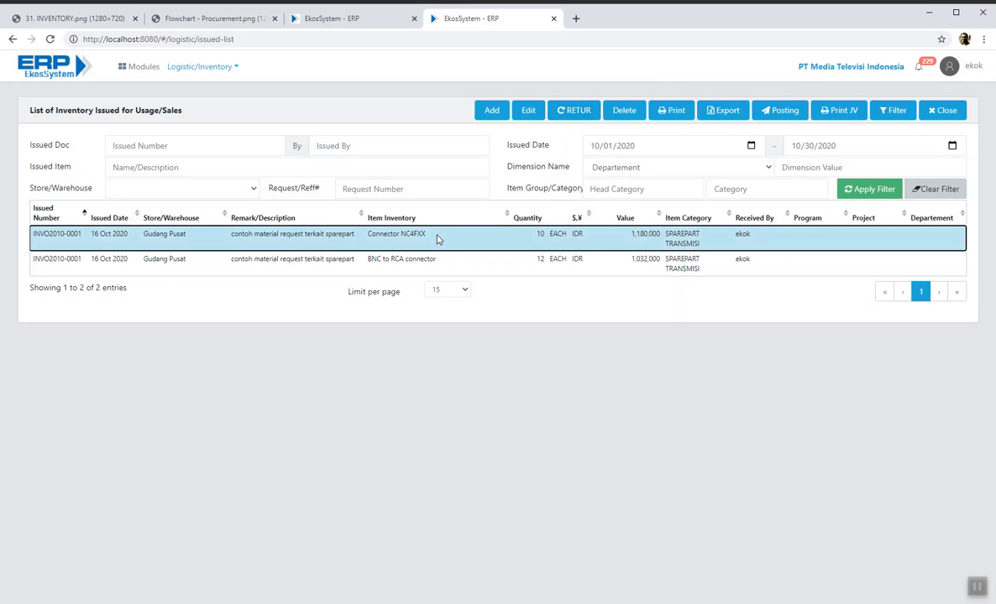
{"action": "left_click", "coordinate": [584, 113]}
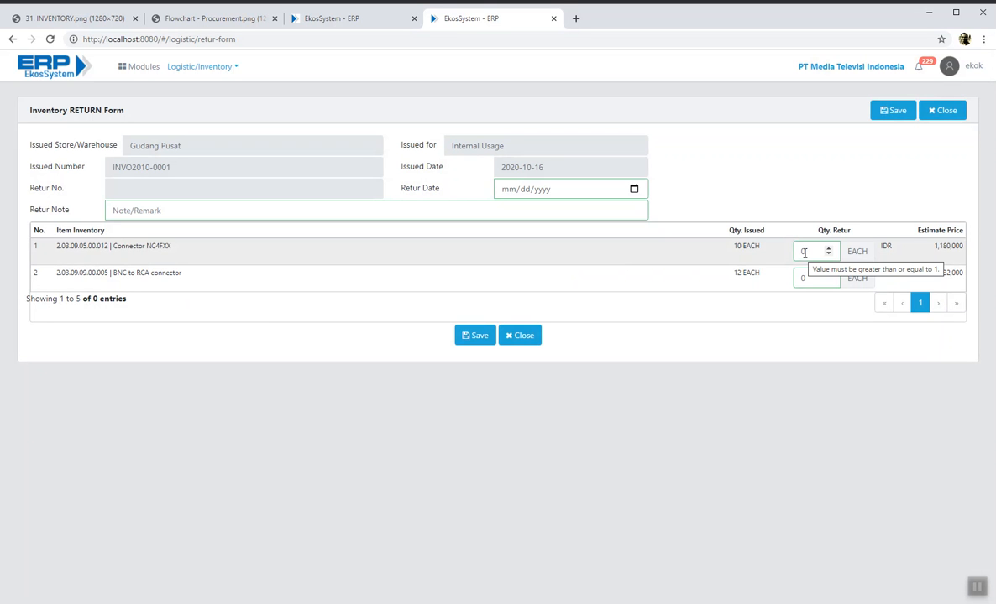
{"action": "left_click", "coordinate": [412, 204]}
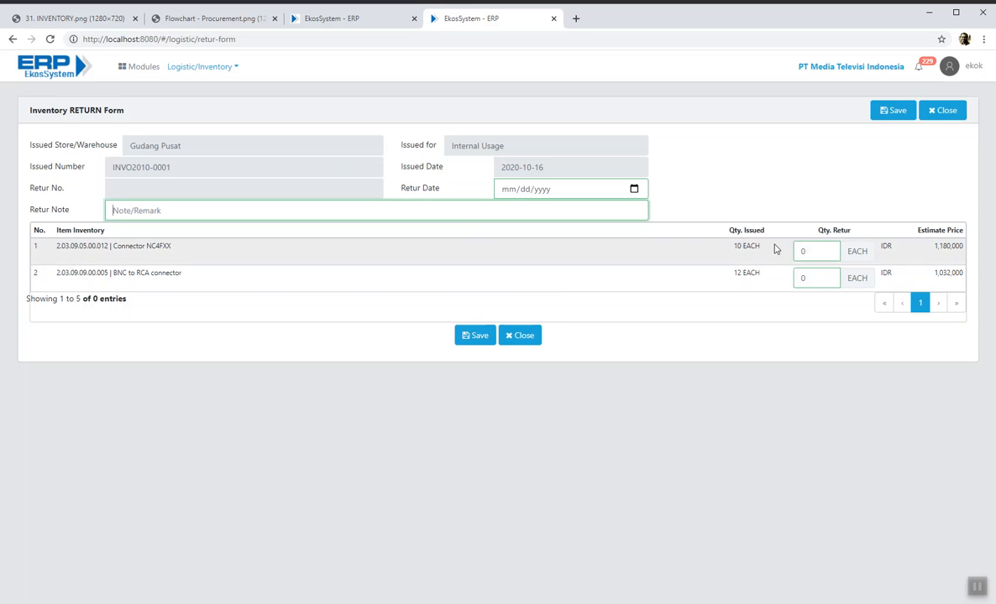
{"action": "left_click", "coordinate": [521, 336]}
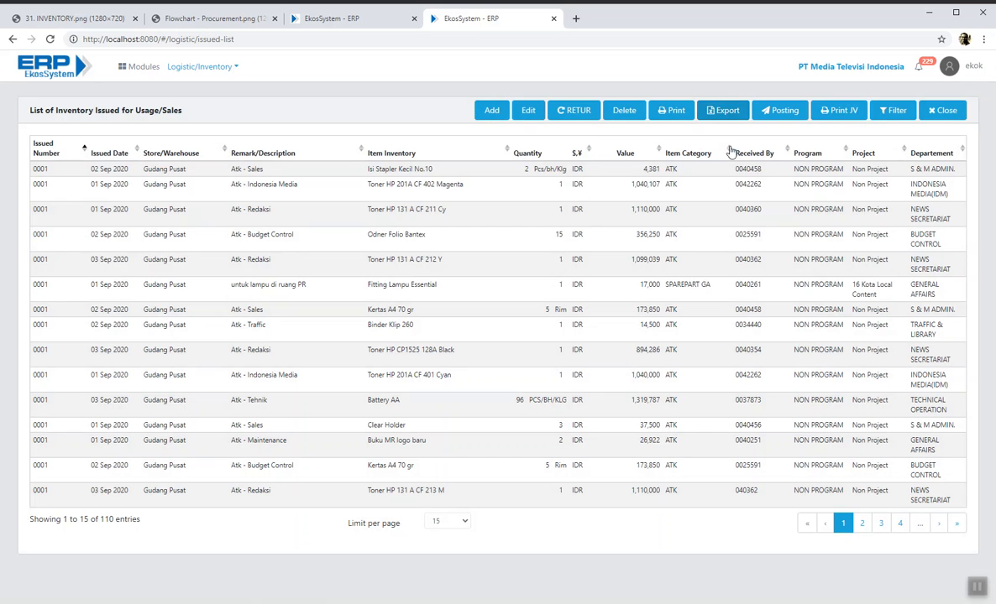
- Export the September 2020 issued list as inventory_issued_list.xls and open the downloaded file
{"action": "left_click", "coordinate": [889, 110]}
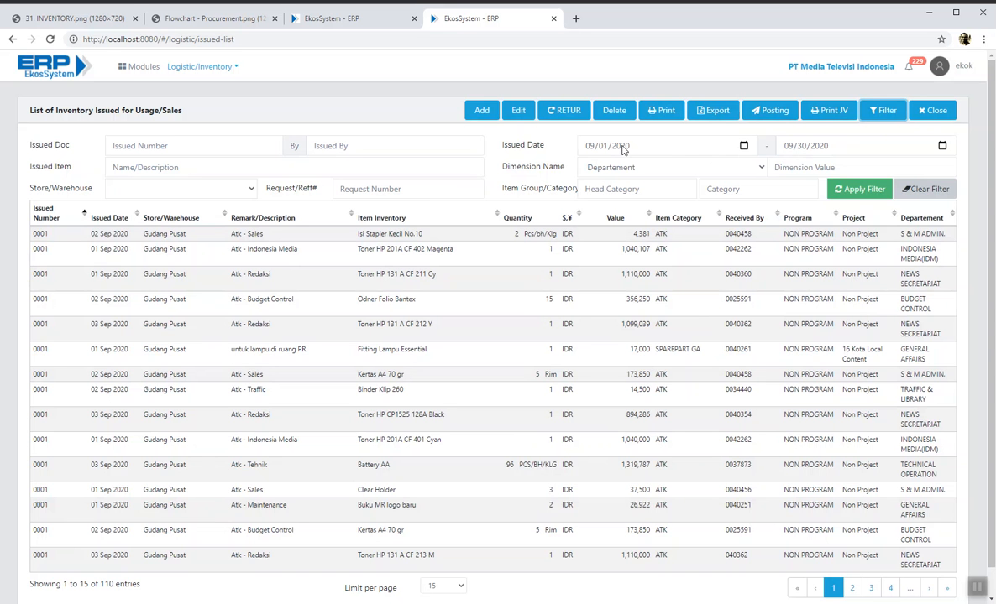
{"action": "left_click", "coordinate": [712, 112]}
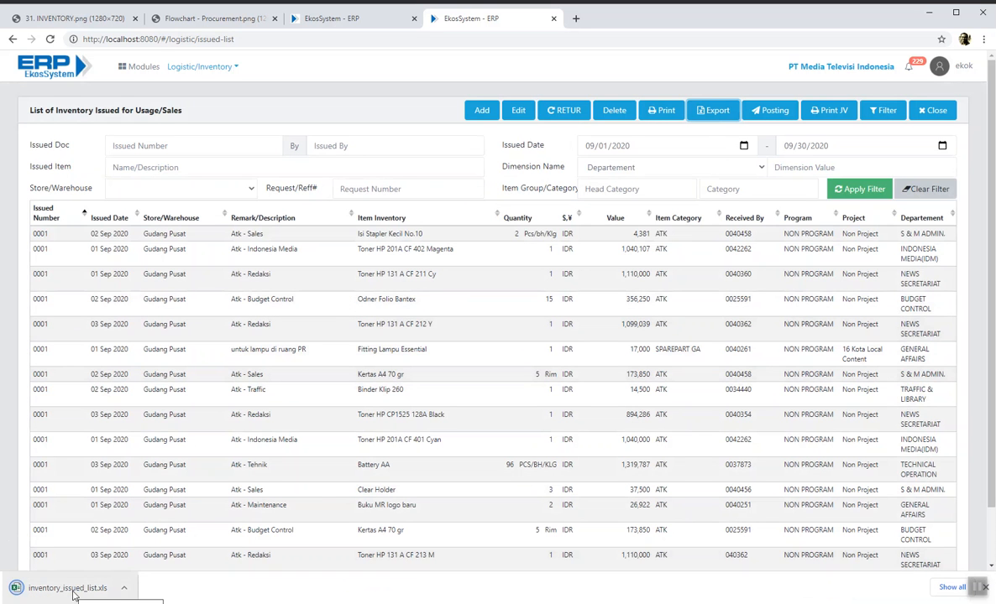
{"action": "left_click", "coordinate": [72, 589]}
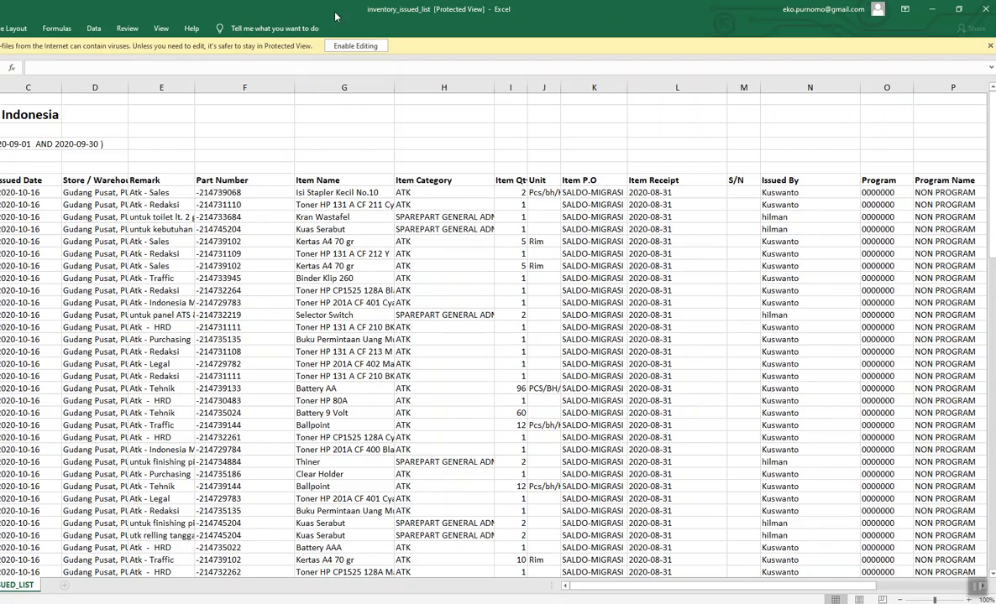
- Resize the Excel window, scroll through the September 2020 issue lines, then close the workbook
{"action": "left_click_drag", "start_coordinate": [333, 13], "coordinate": [290, 25]}
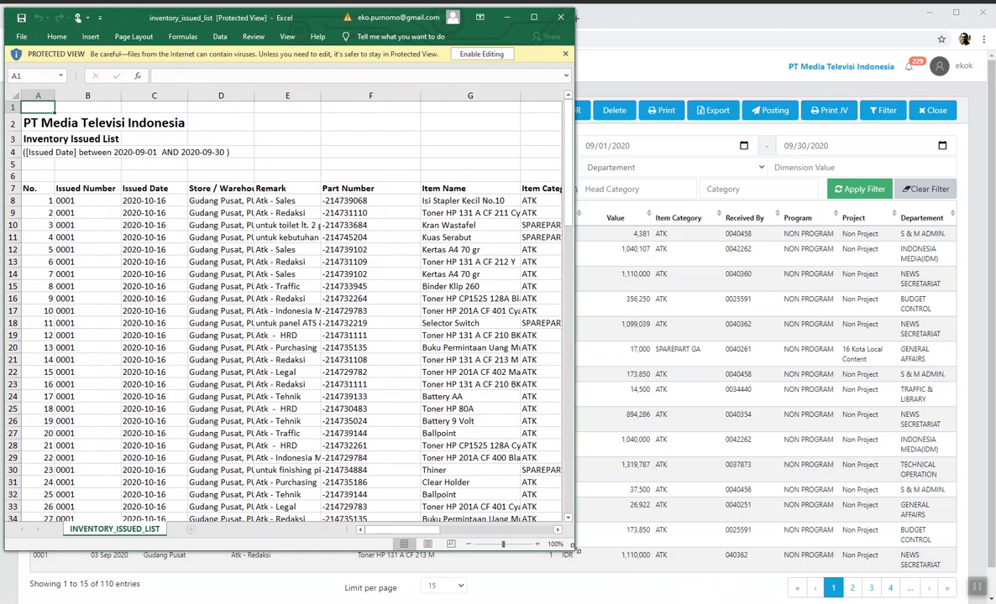
{"action": "left_click_drag", "start_coordinate": [573, 547], "coordinate": [993, 601]}
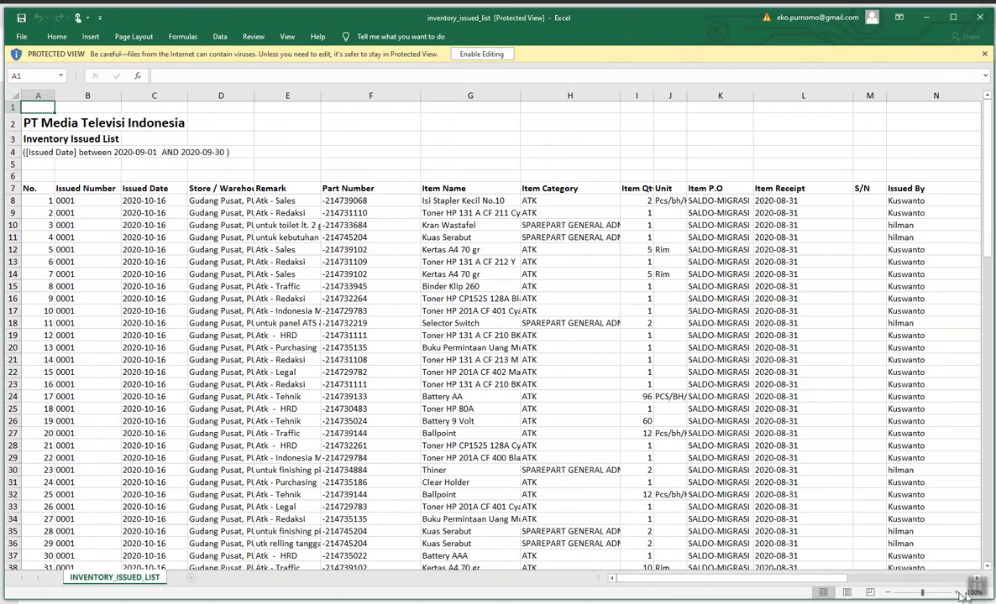
{"action": "scroll", "coordinate": [86, 272], "scroll_direction": "down", "scroll_amount": 12}
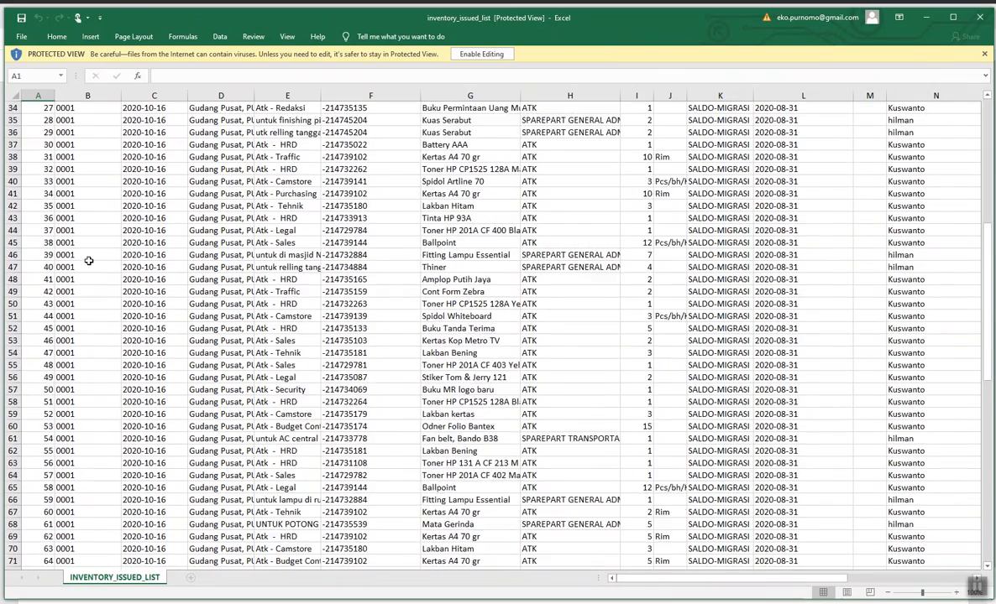
{"action": "scroll", "coordinate": [85, 272], "scroll_direction": "down", "scroll_amount": 14}
{"action": "scroll", "coordinate": [97, 298], "scroll_direction": "up", "scroll_amount": 17}
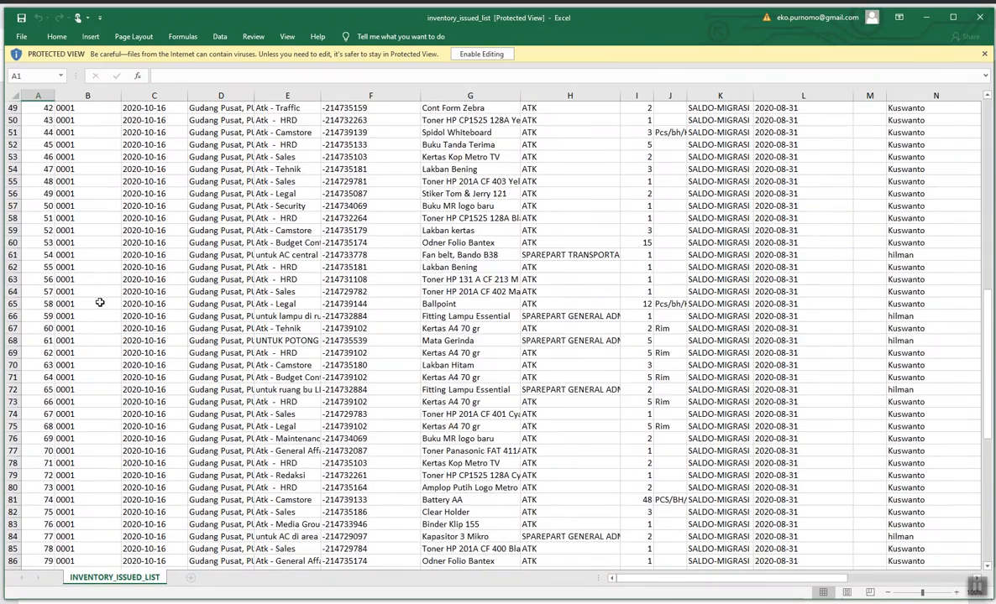
{"action": "scroll", "coordinate": [100, 295], "scroll_direction": "up", "scroll_amount": 7}
{"action": "scroll", "coordinate": [671, 128], "scroll_direction": "up", "scroll_amount": 2}
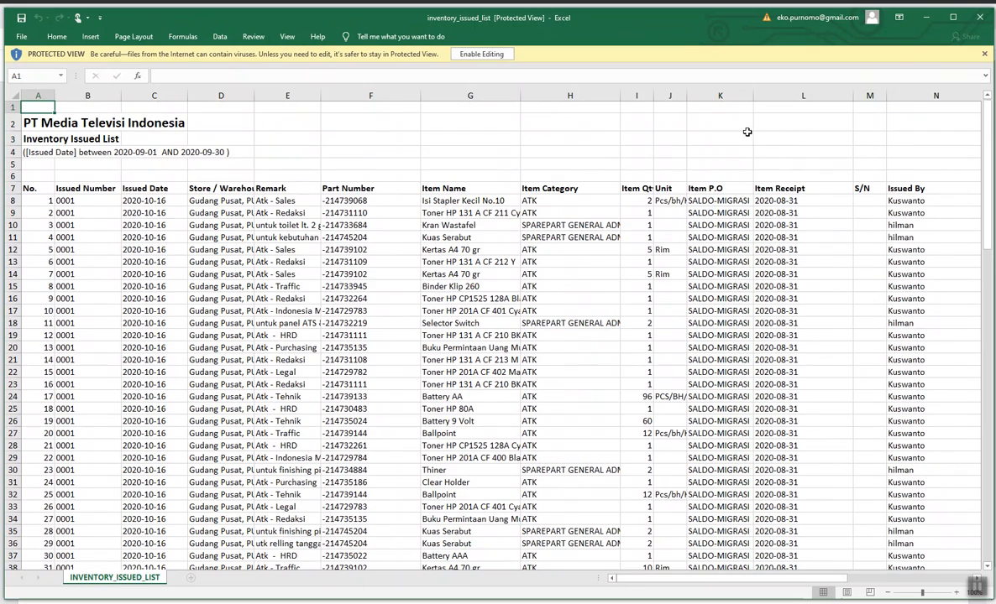
{"action": "left_click", "coordinate": [978, 17]}
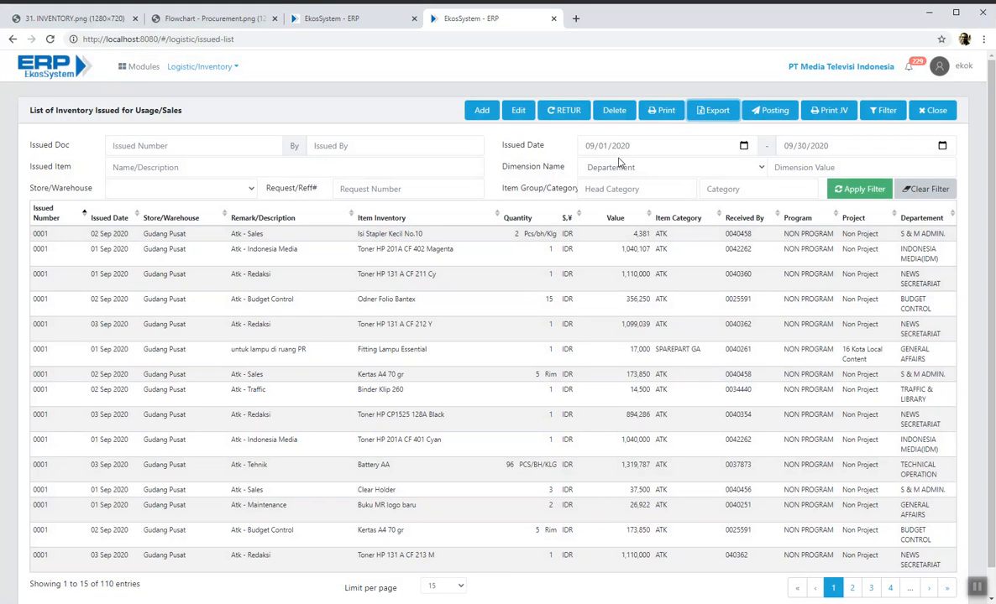
- Filter issued dates to 10/01/2020–10/30/2020, close the list, and show the procurement flowchart
{"action": "left_click", "coordinate": [591, 149]}
{"action": "type", "text": "10"}
{"action": "left_click", "coordinate": [787, 148]}
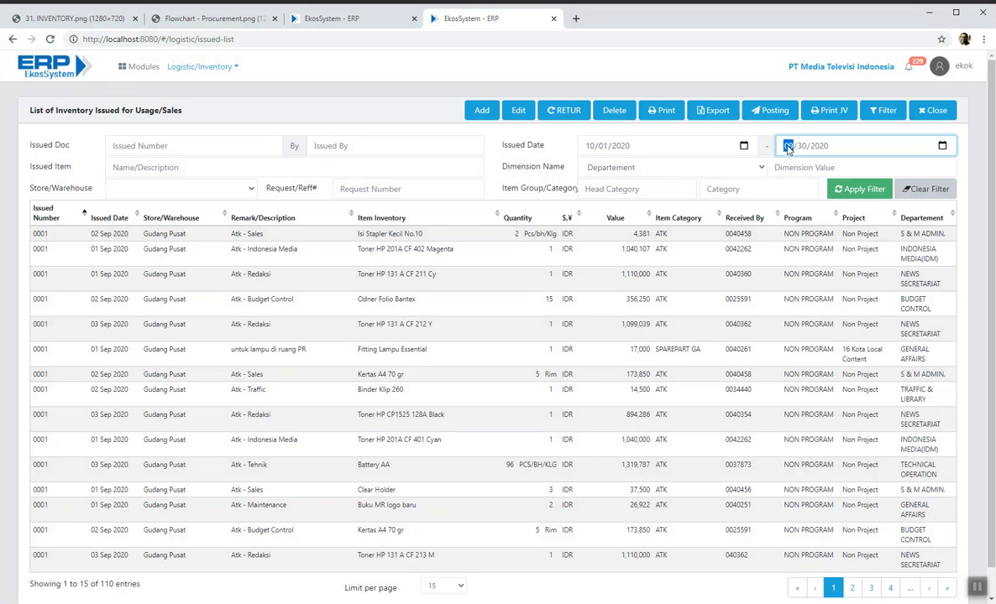
{"action": "type", "text": "10"}
{"action": "left_click", "coordinate": [858, 188]}
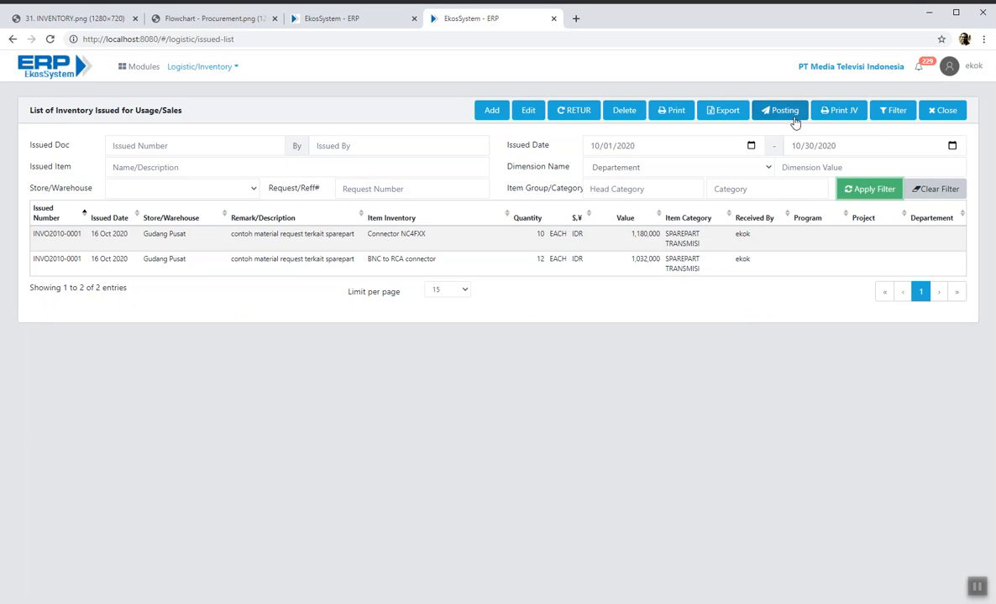
{"action": "left_click", "coordinate": [950, 115]}
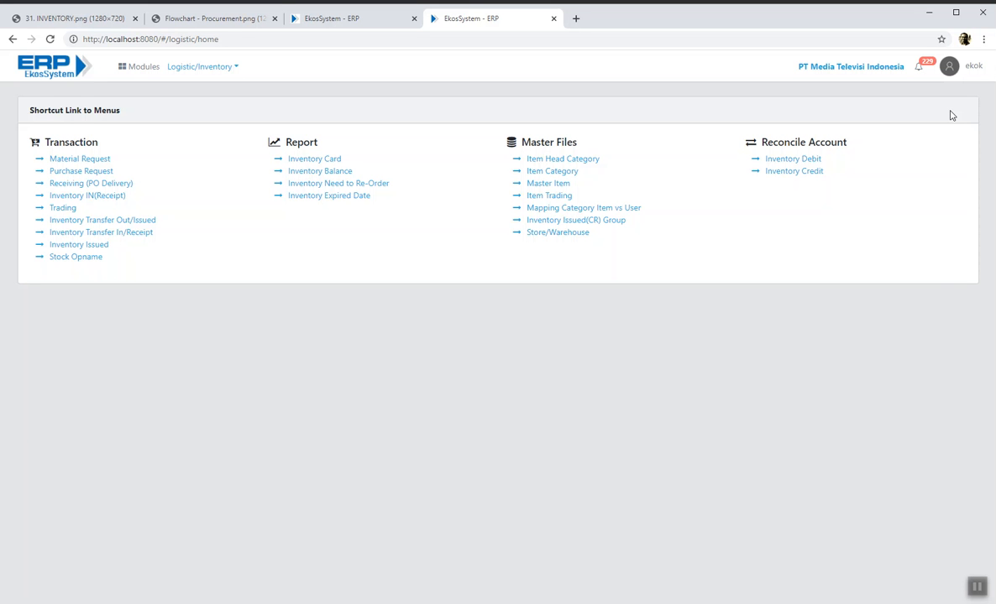
{"action": "left_click", "coordinate": [206, 24]}
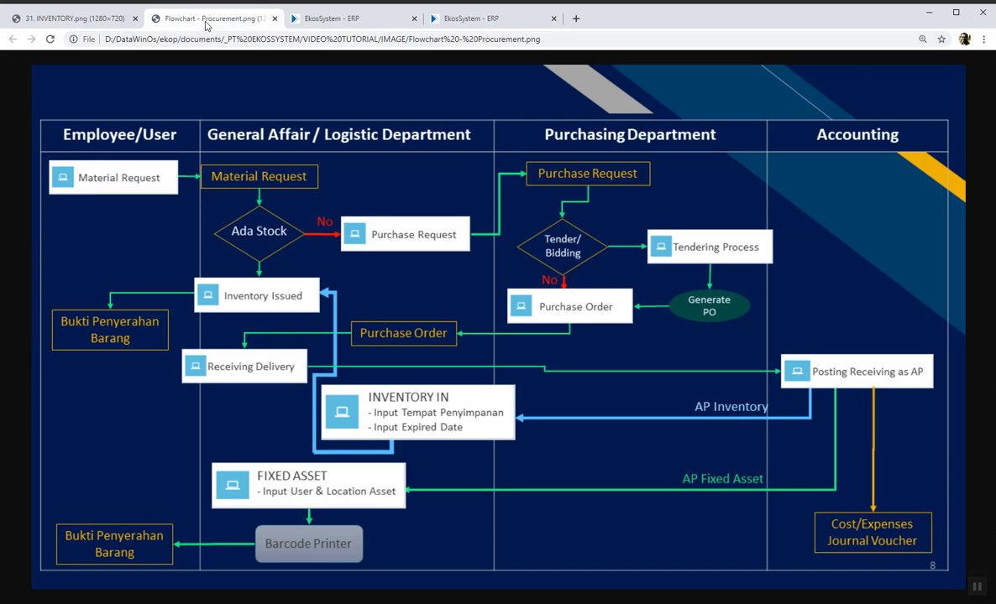